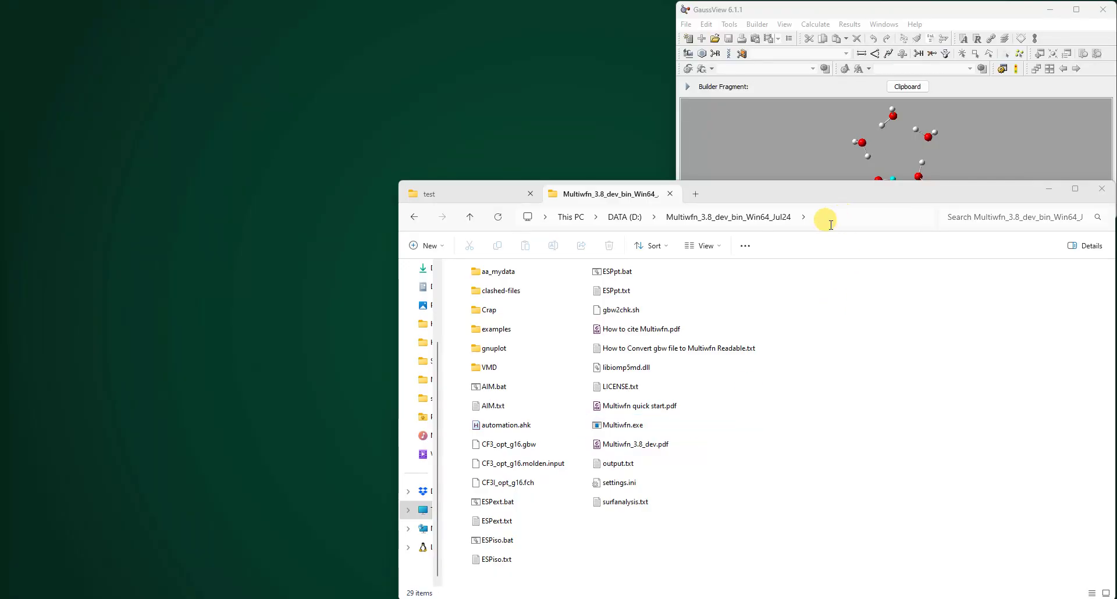
- Launch Multiwfn.exe and load CF3_opt_g16.molden.input from the Multiwfn folder as its input file
left_click(554, 466)
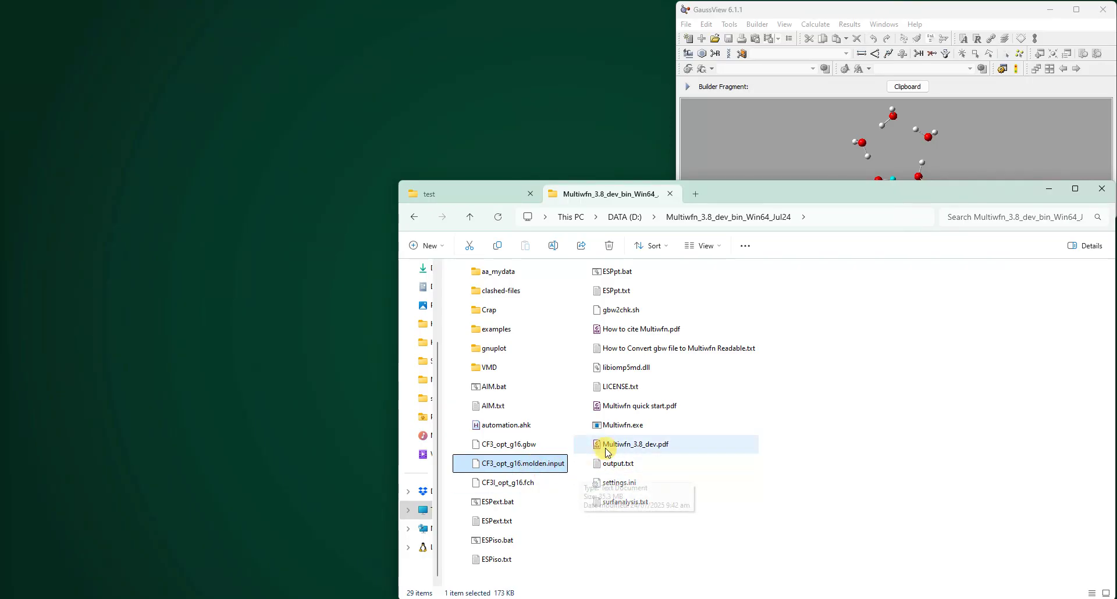
left_click(622, 430)
double_click(622, 428)
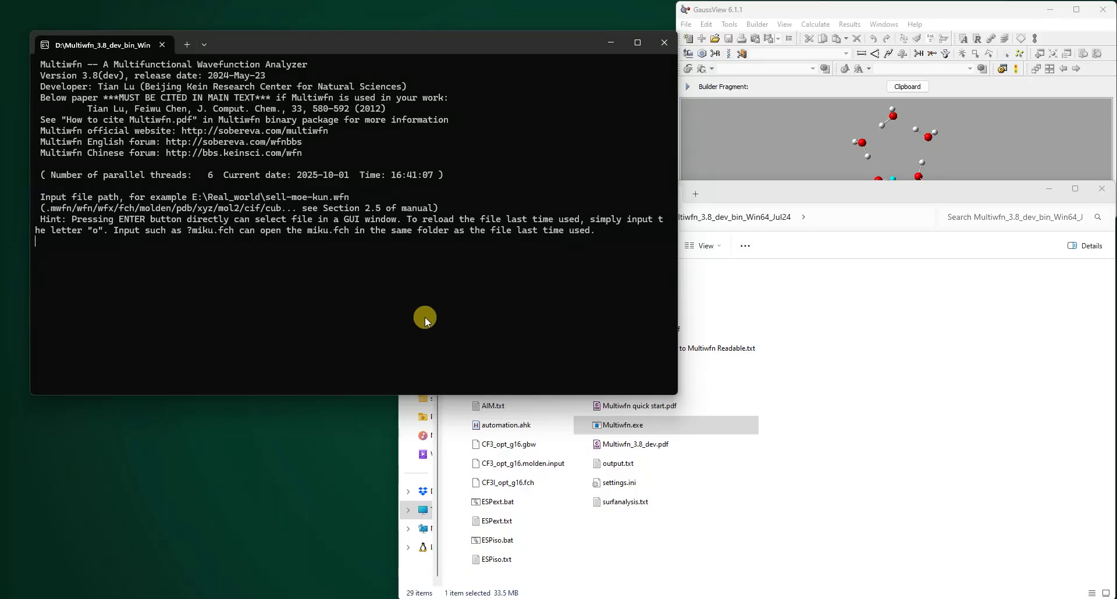
left_click(542, 469)
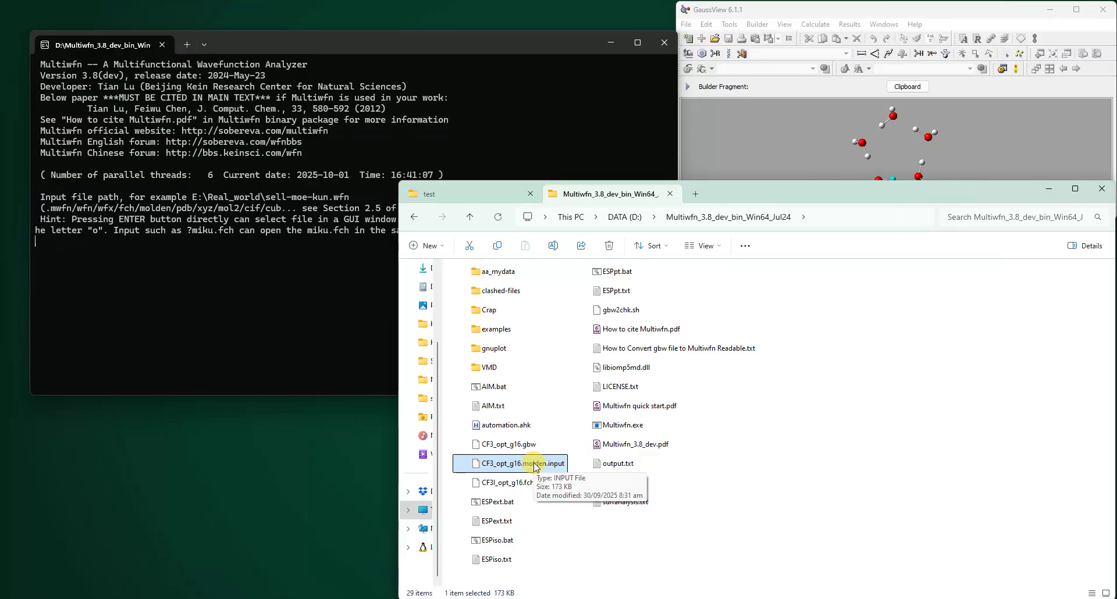
left_click_drag(535, 465, 287, 296)
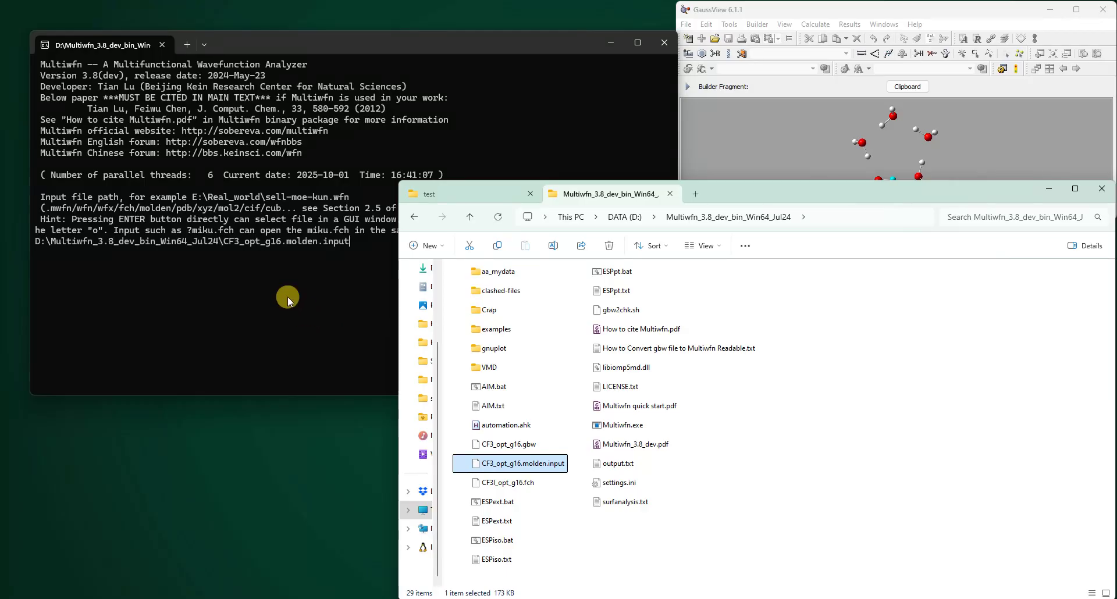
left_click(235, 241)
key("Return")
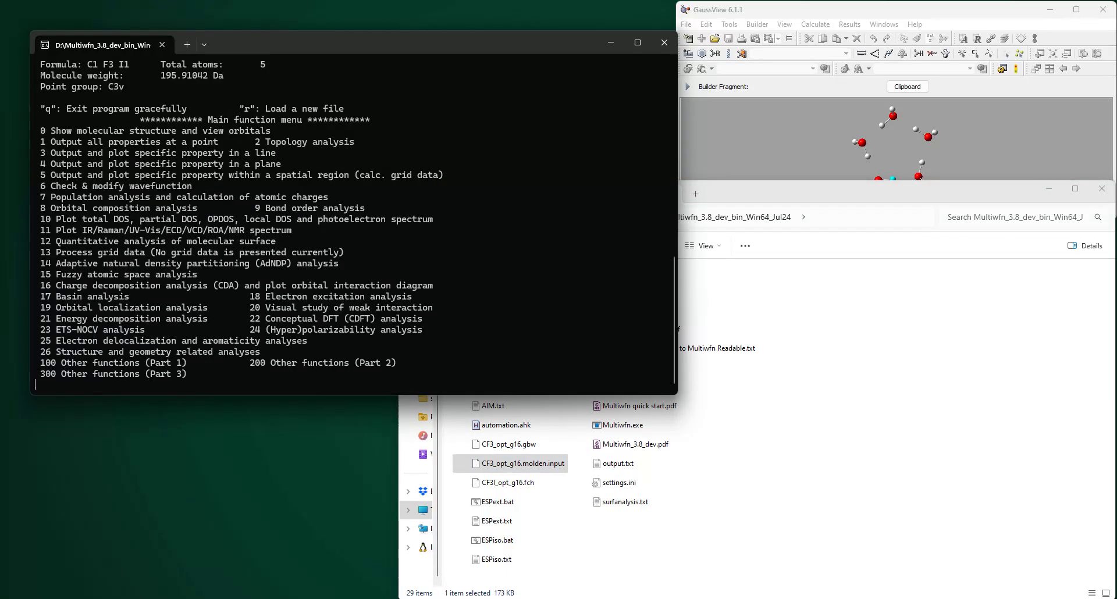
- Export the loaded wavefunction as a .fch file using functions 100, 2 and 7, accepting the default name CF3_opt_g16.fch
left_click(234, 242)
type("100")
key("Return")
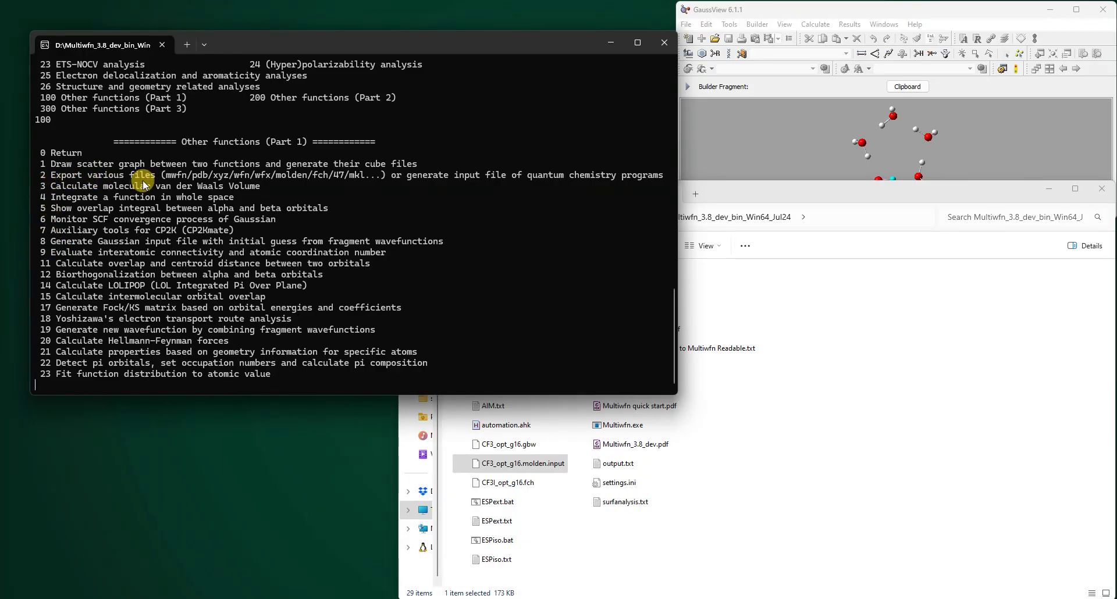
type("2")
key("Return")
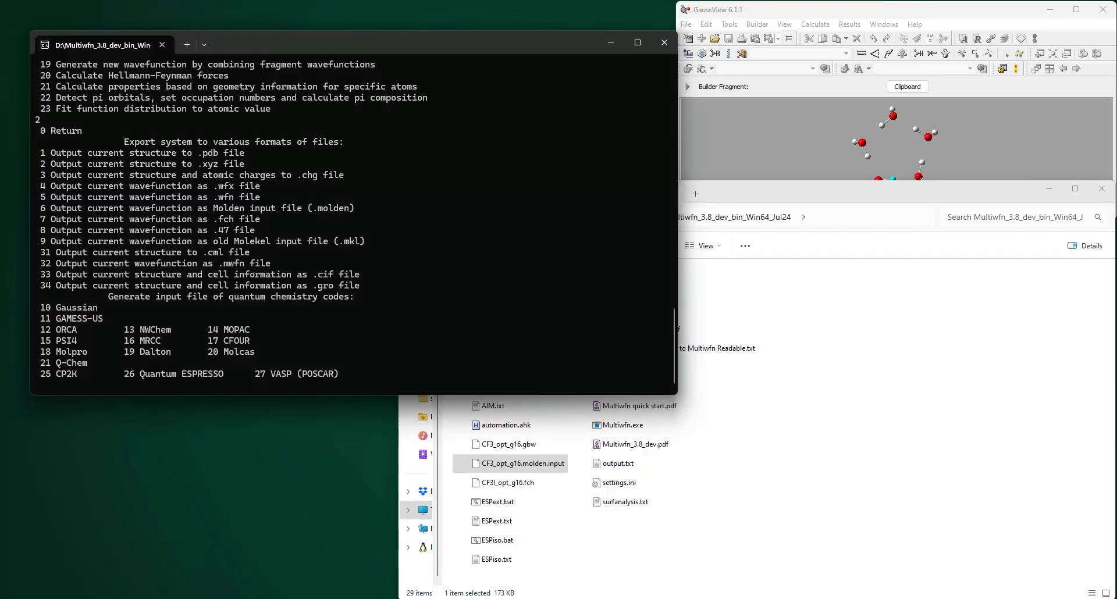
left_click_drag(42, 220, 269, 225)
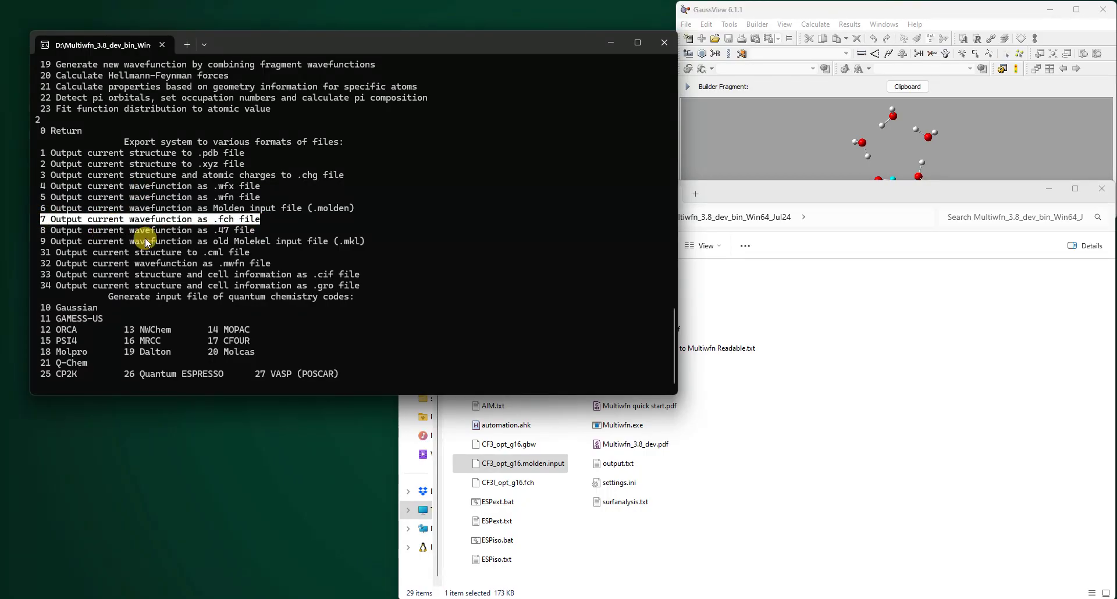
left_click(79, 378)
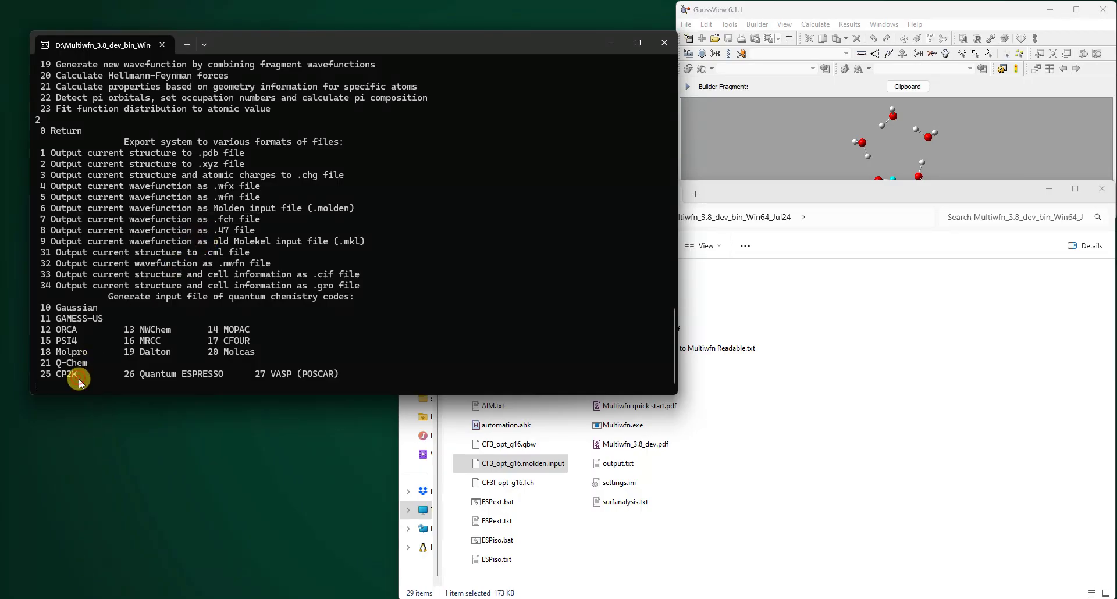
type("7")
key("Return")
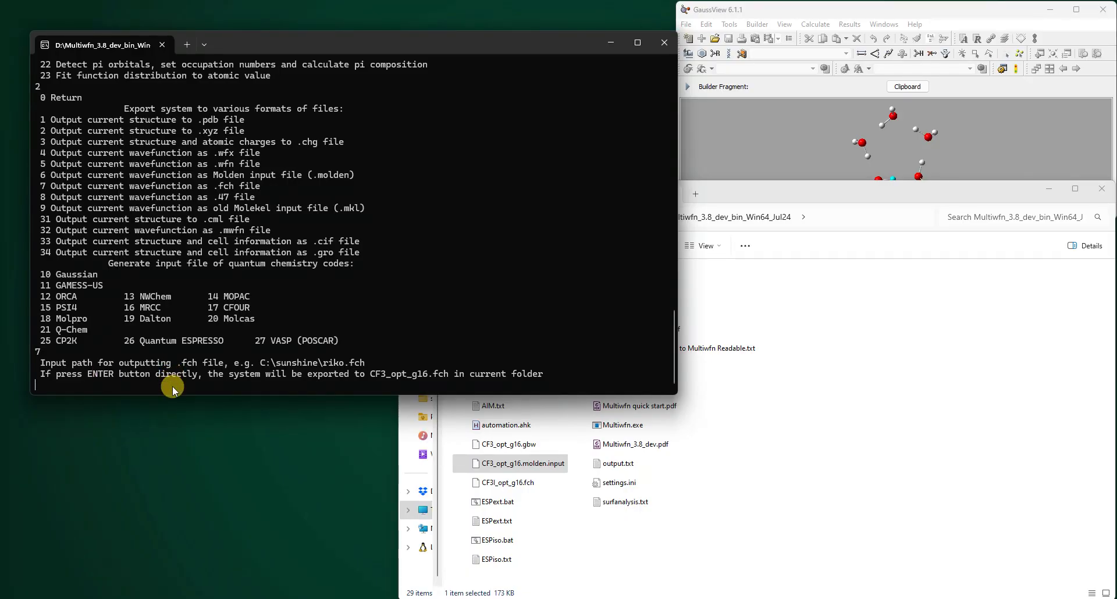
key("Return")
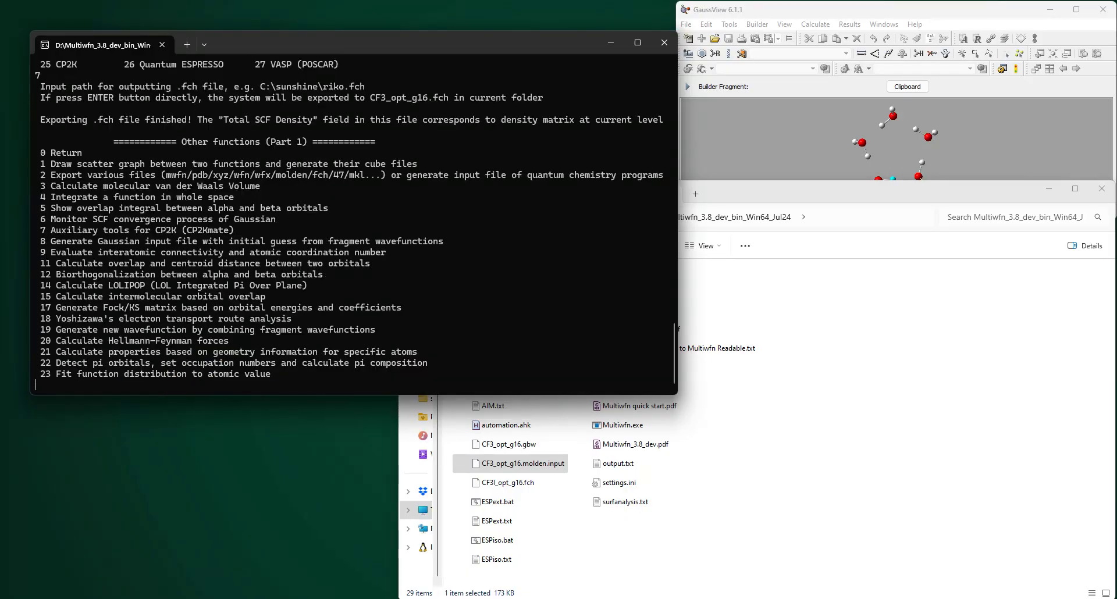
- Open the exported CF3_opt_g16.fch in GaussView, rotate the molecule to inspect it, and close its view
left_click(788, 460)
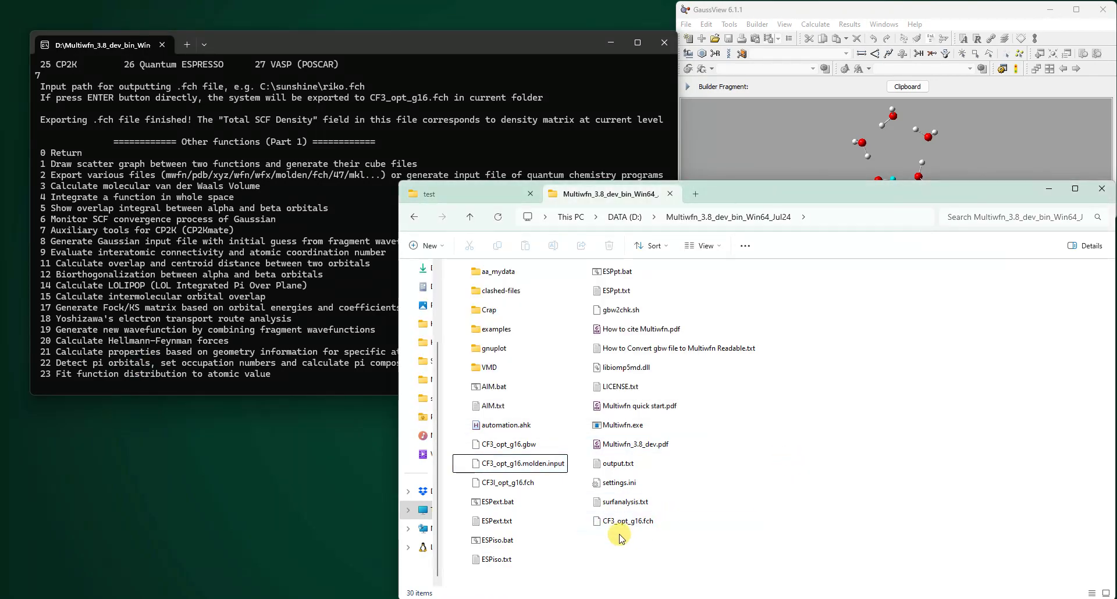
left_click(639, 524)
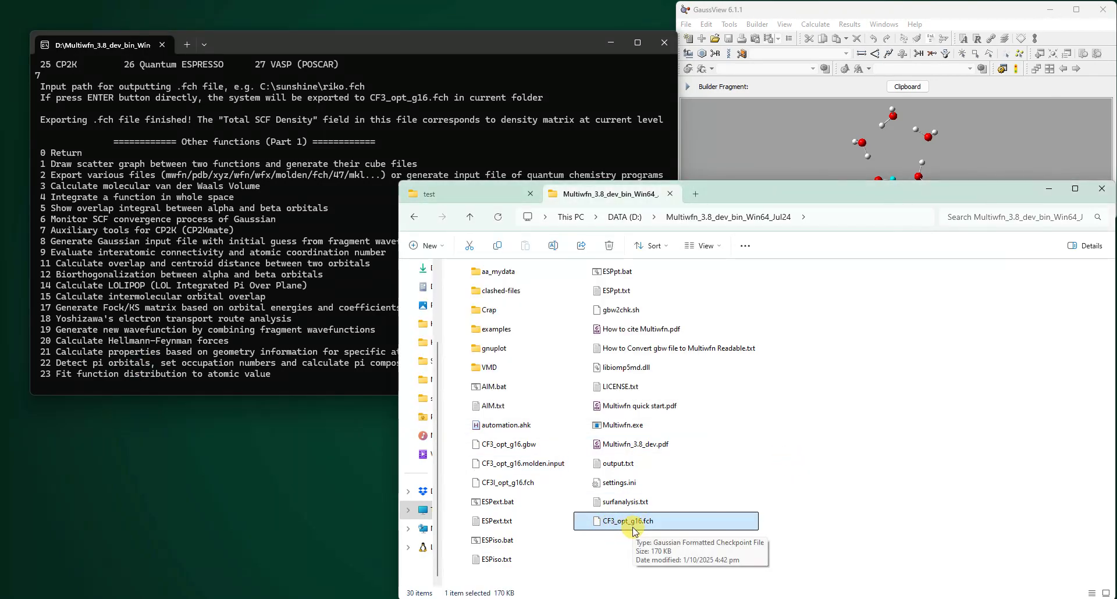
left_click_drag(632, 532, 1025, 85)
left_click_drag(427, 256, 451, 145)
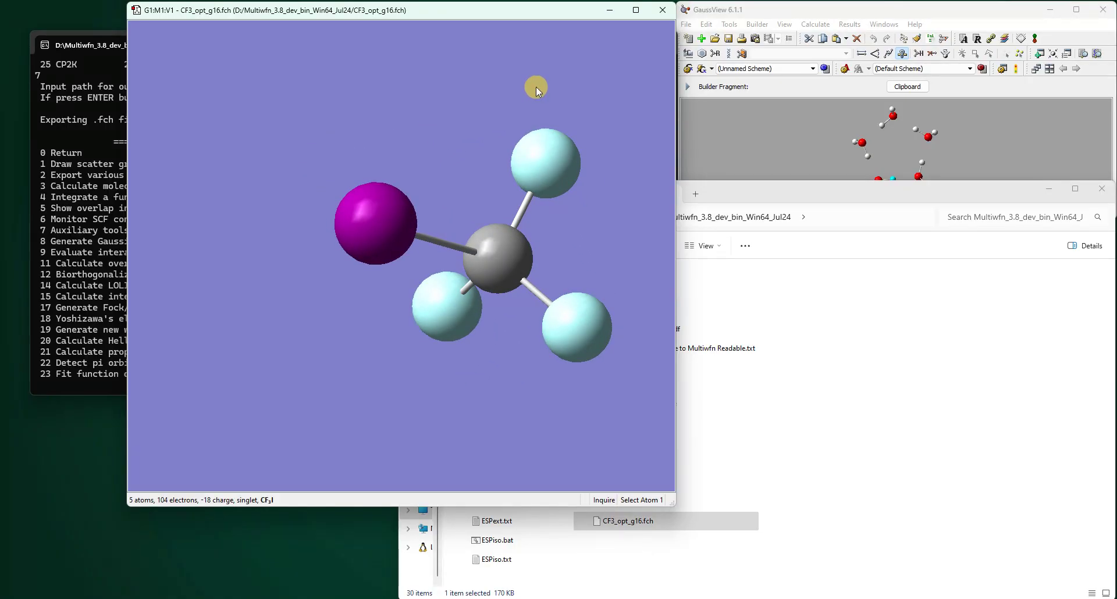
left_click(662, 11)
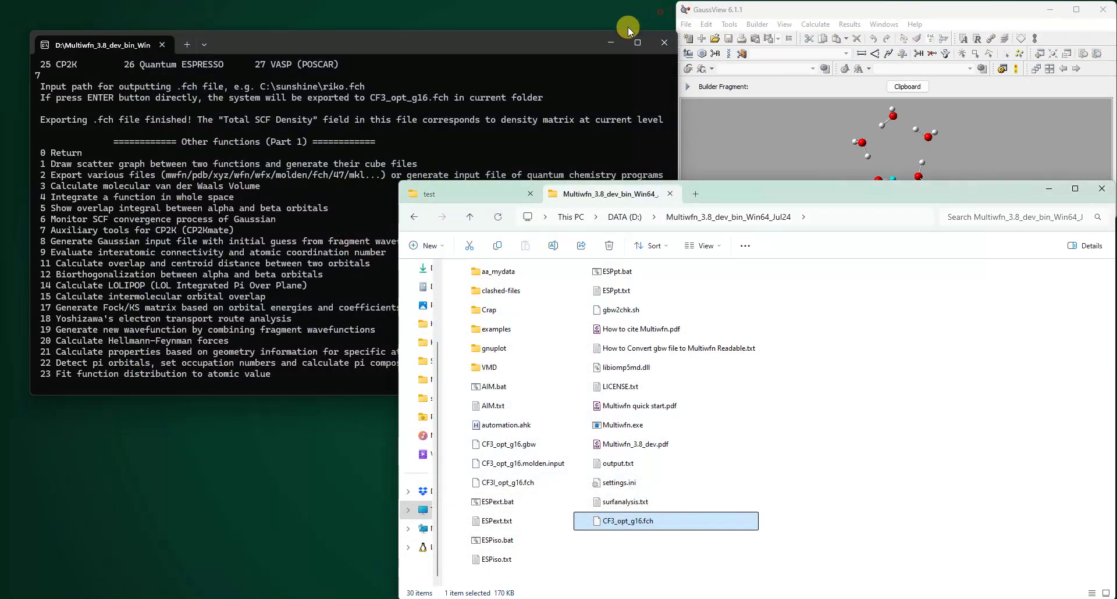
- Close the current Multiwfn session, start a new one and load CF3I_opt_g16.fch as its input file
left_click(626, 102)
left_click(663, 44)
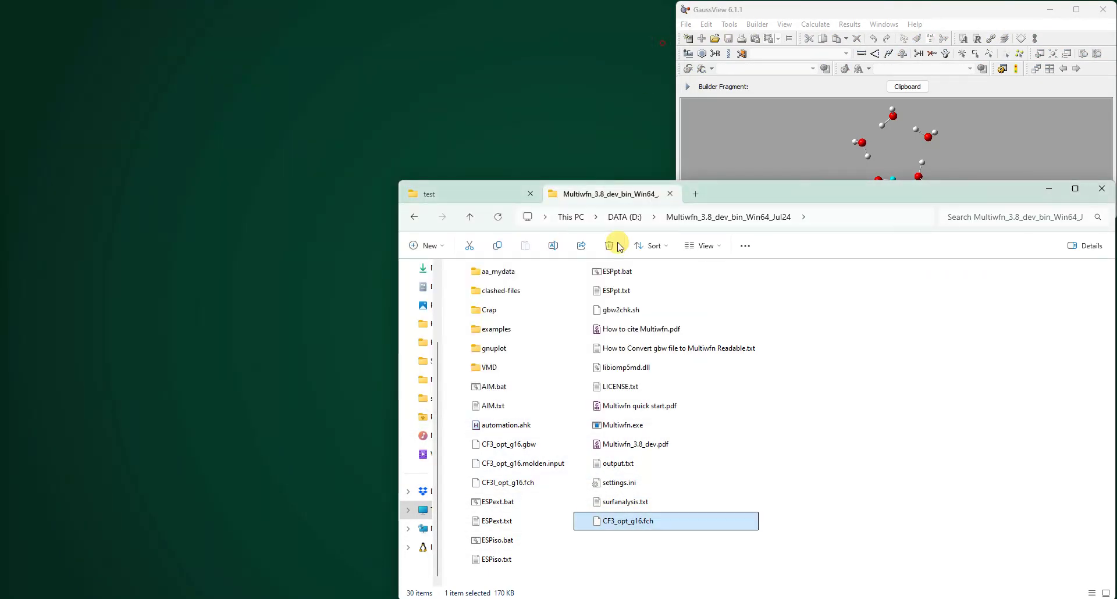
left_click(611, 424)
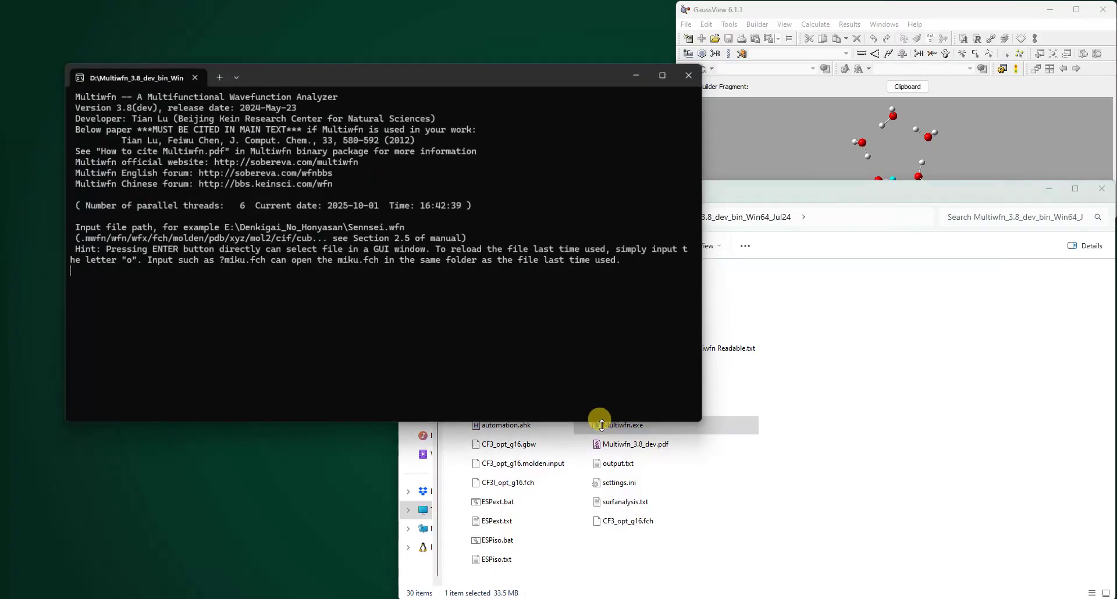
left_click_drag(386, 75, 338, 23)
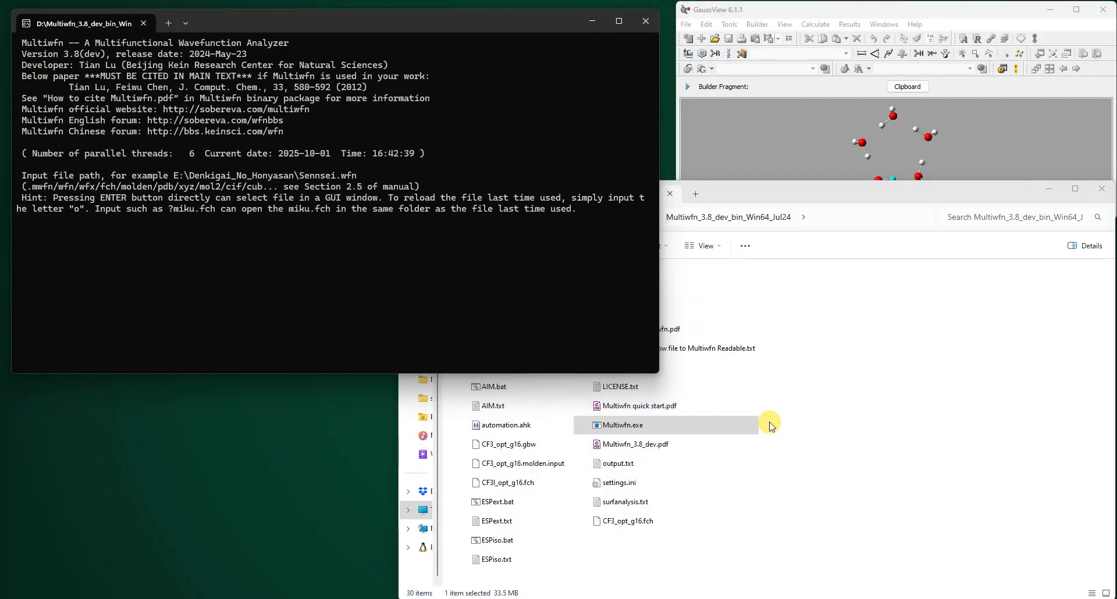
left_click(853, 487)
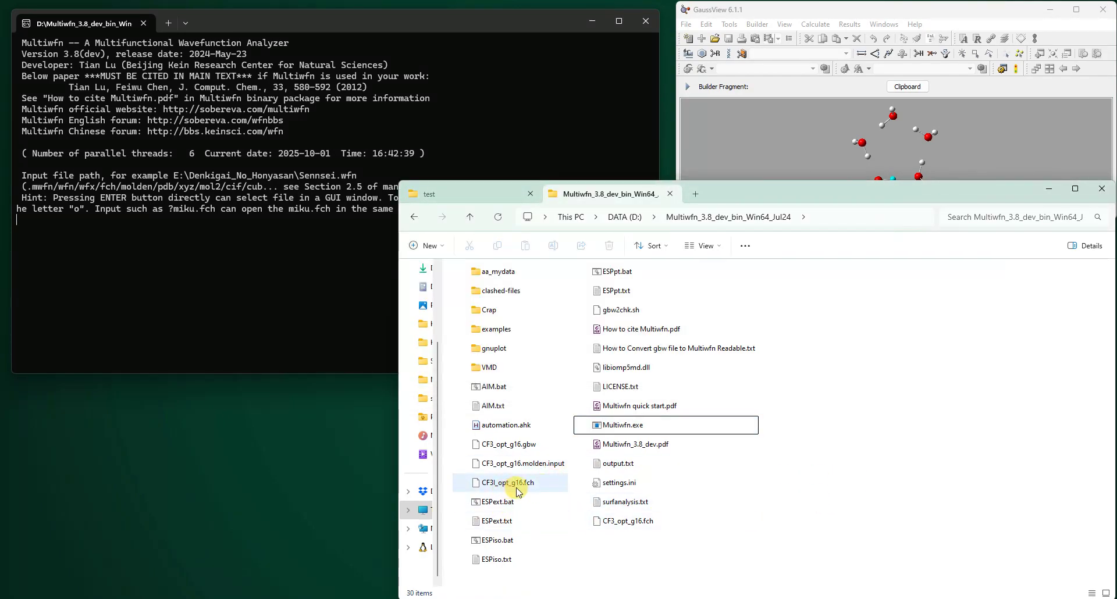
left_click_drag(508, 483, 185, 211)
left_click(229, 242)
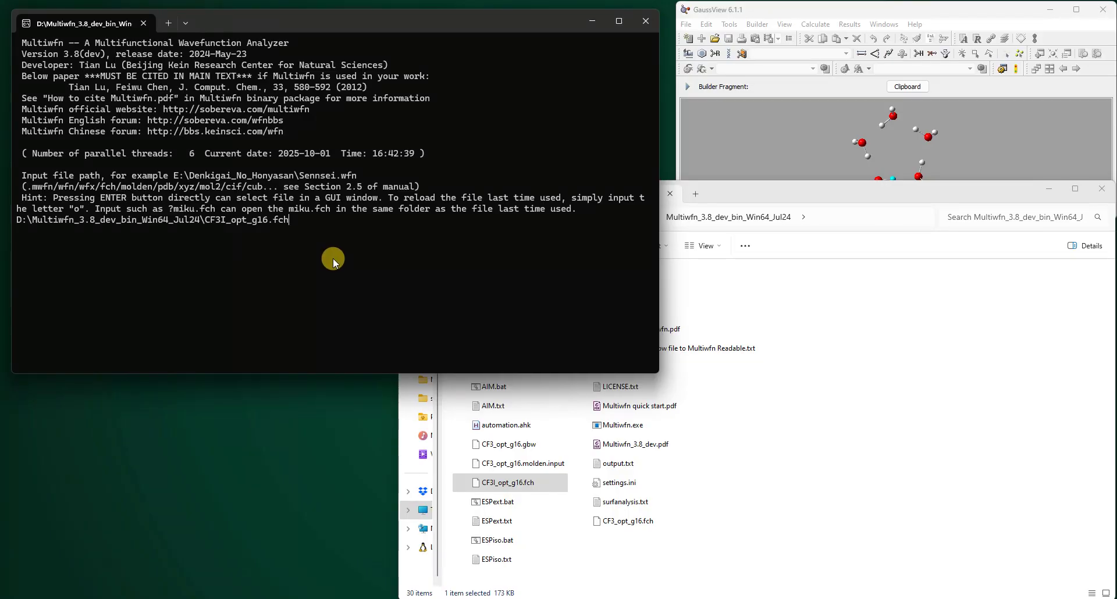
key("Return")
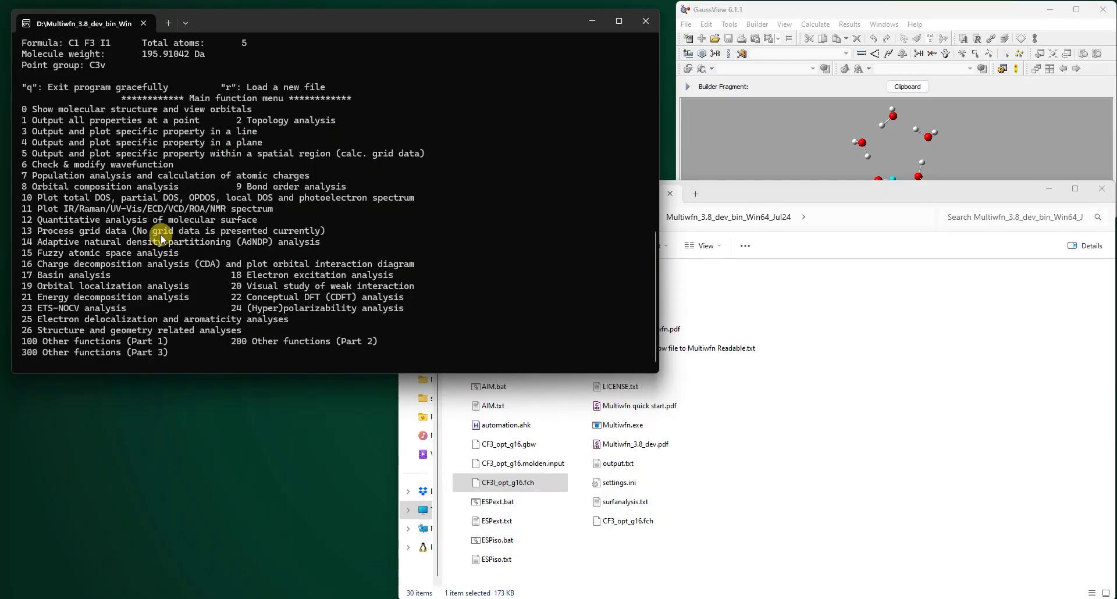
- Point out function 12, Quantitative analysis of molecular surface, and open CF3I_opt_g16.fch in GaussView
left_click_drag(26, 222, 255, 220)
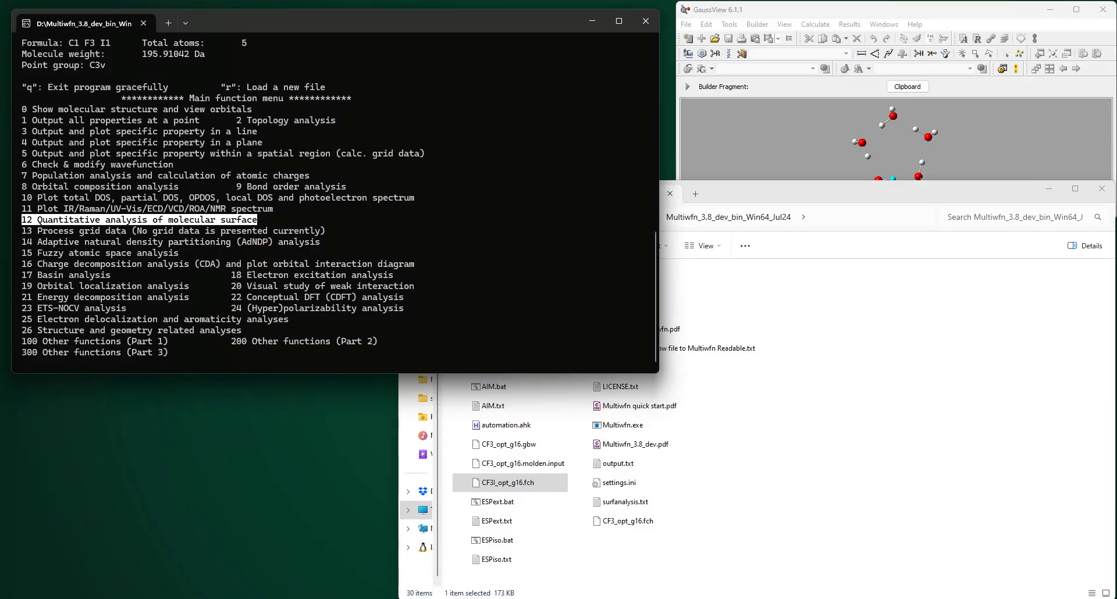
key("alt+Tab")
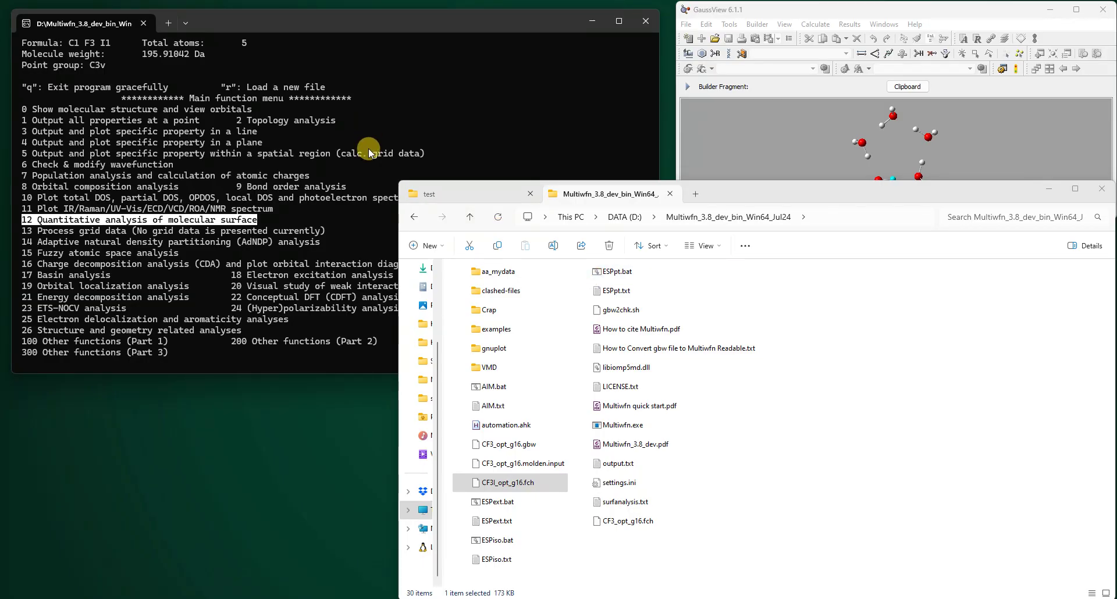
left_click(521, 486)
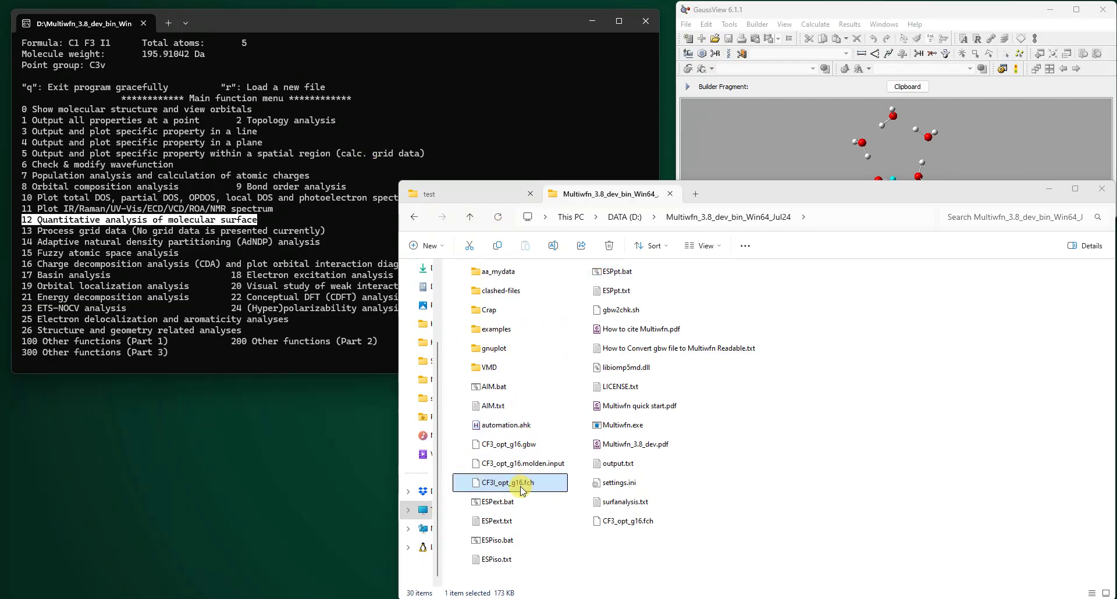
double_click(521, 487)
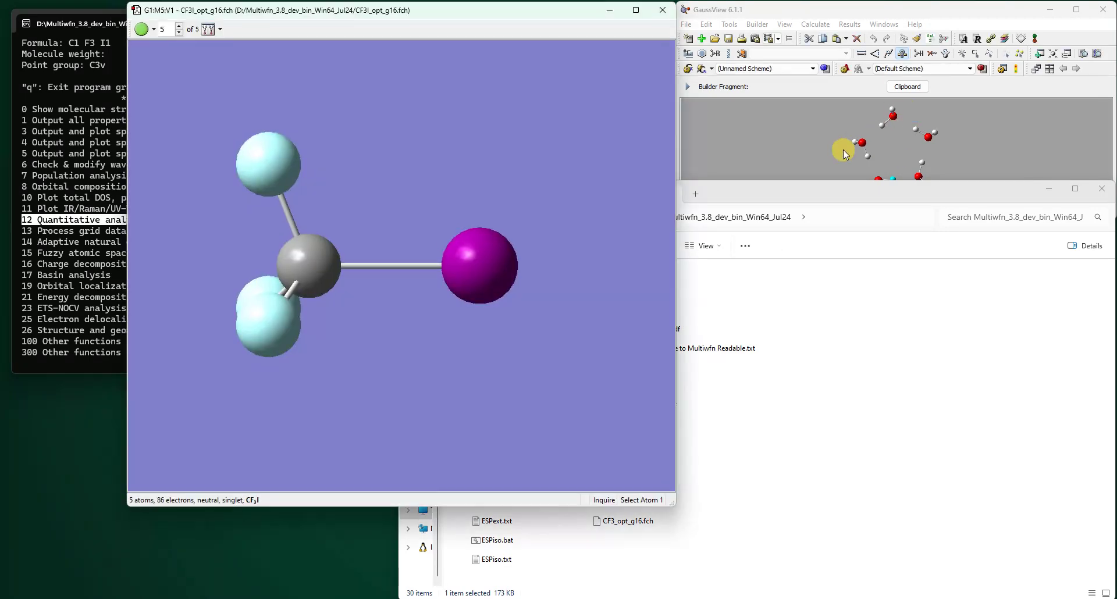
- Generate a Total Density cube for the CF3I molecule with the SCF density matrix and a Coarse grid
left_click(849, 24)
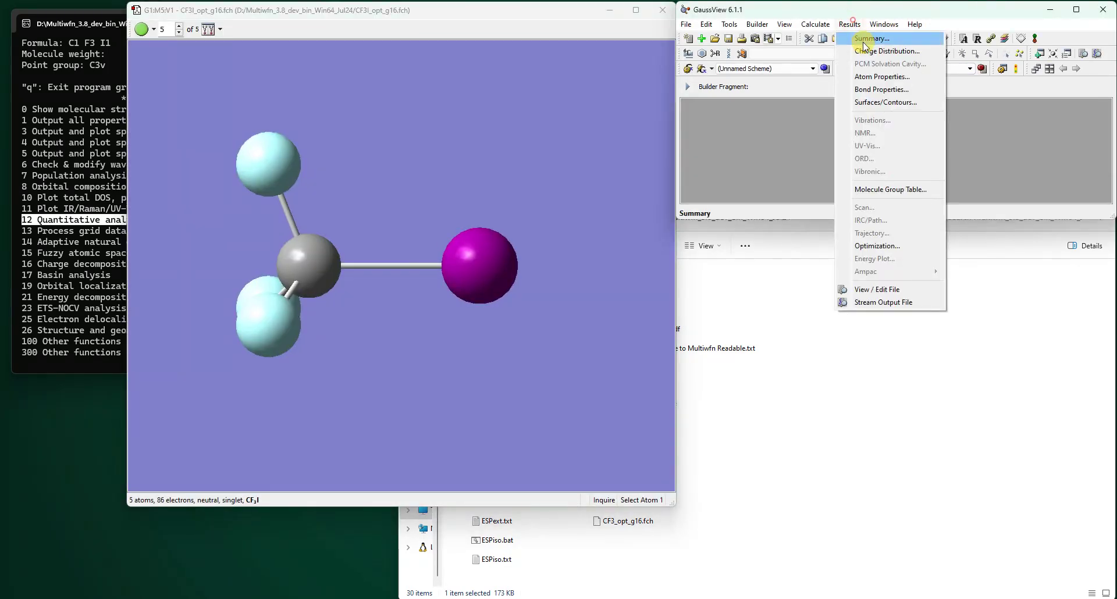
left_click(872, 99)
left_click_drag(826, 31, 945, 61)
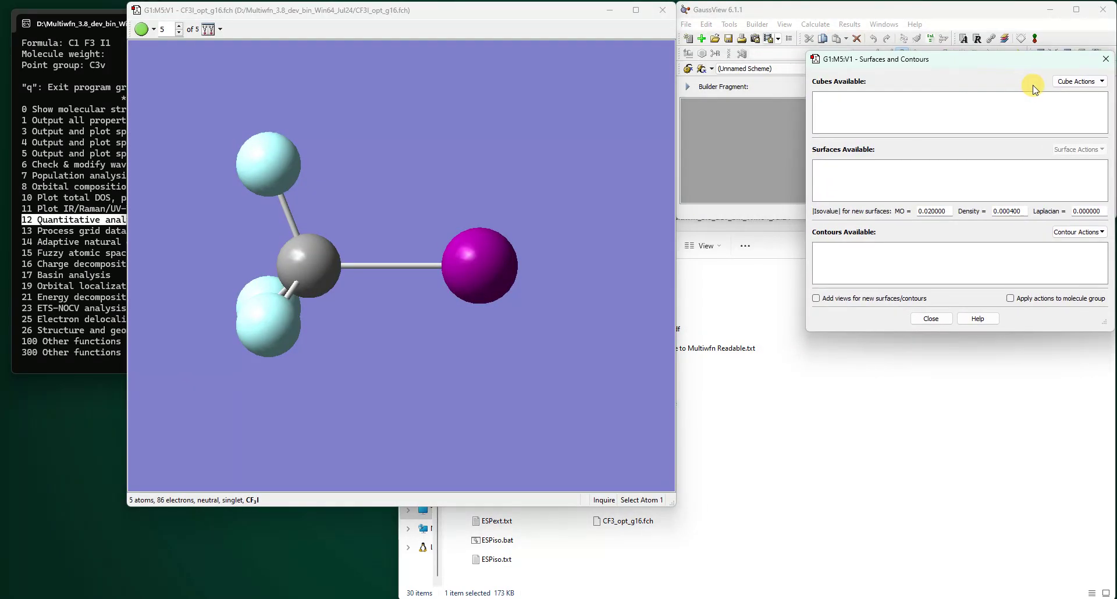
left_click(1068, 84)
left_click(1075, 95)
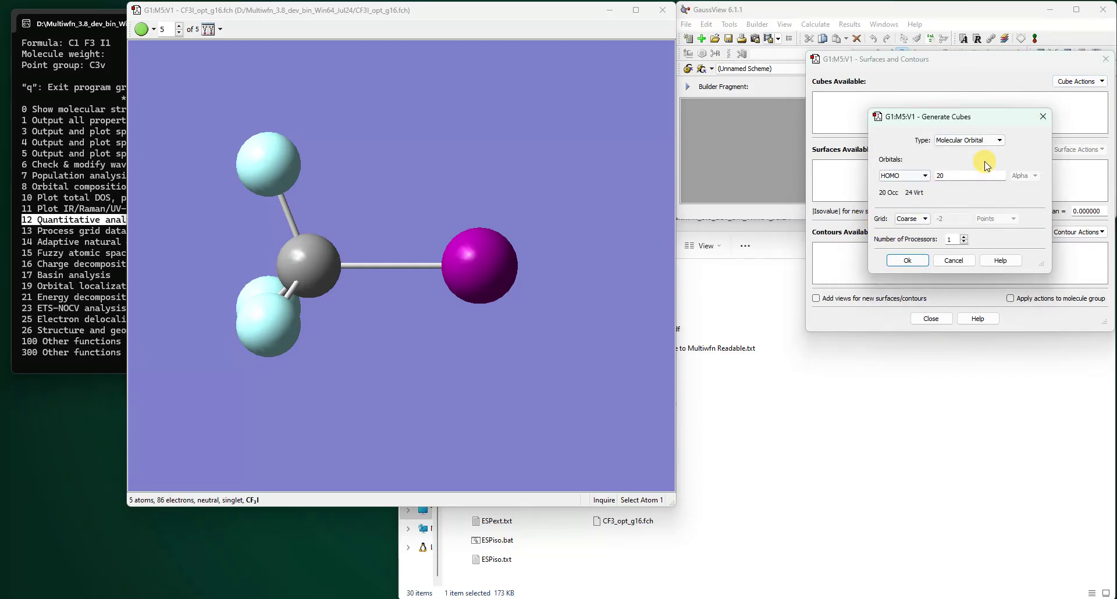
left_click(977, 141)
left_click(963, 147)
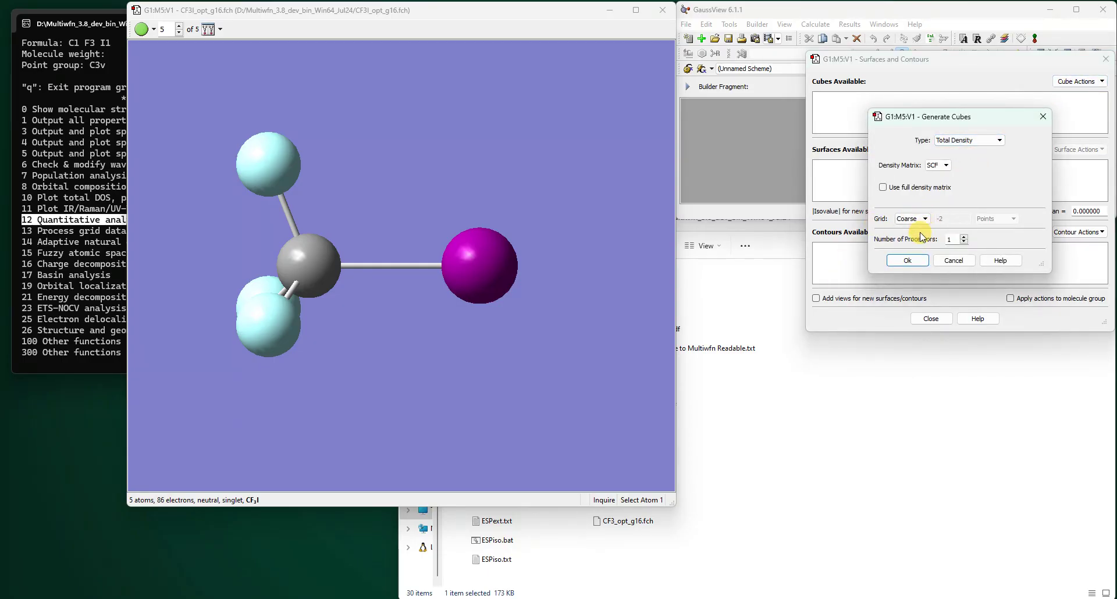
left_click(899, 261)
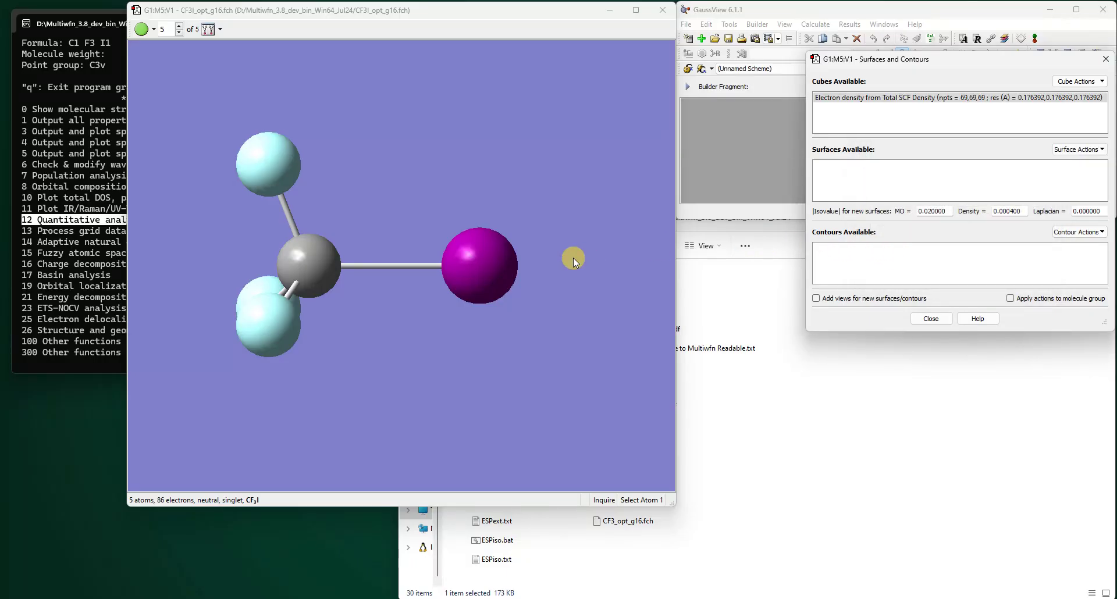
- Create a new mapped surface from the density cube at isovalue 0.0004, with ESP values from the SCF density matrix generated at surface points
left_click(1079, 149)
left_click(1088, 175)
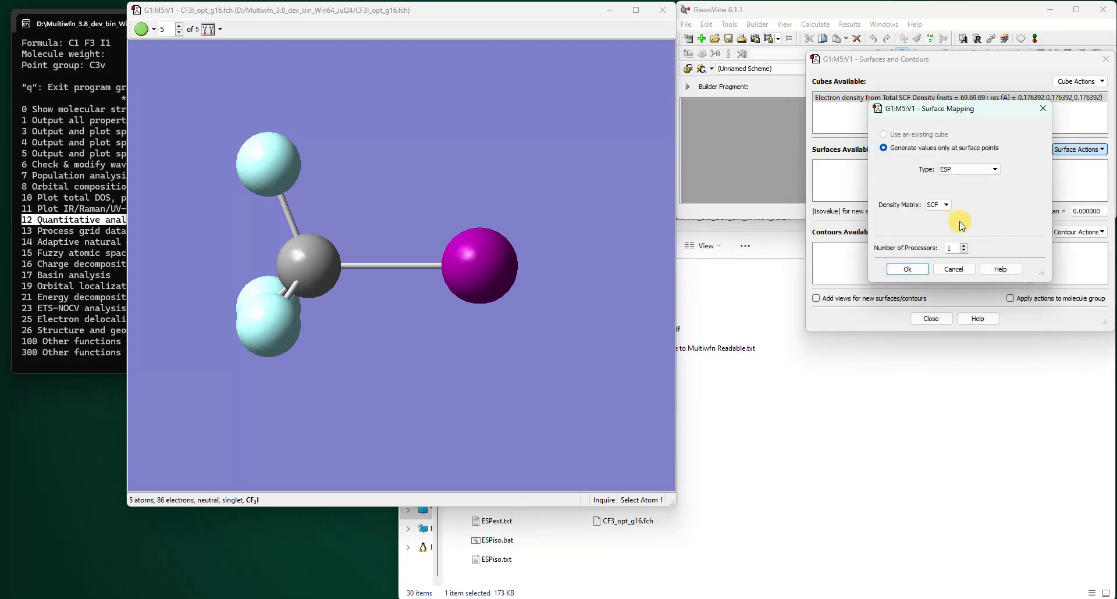
left_click(962, 245)
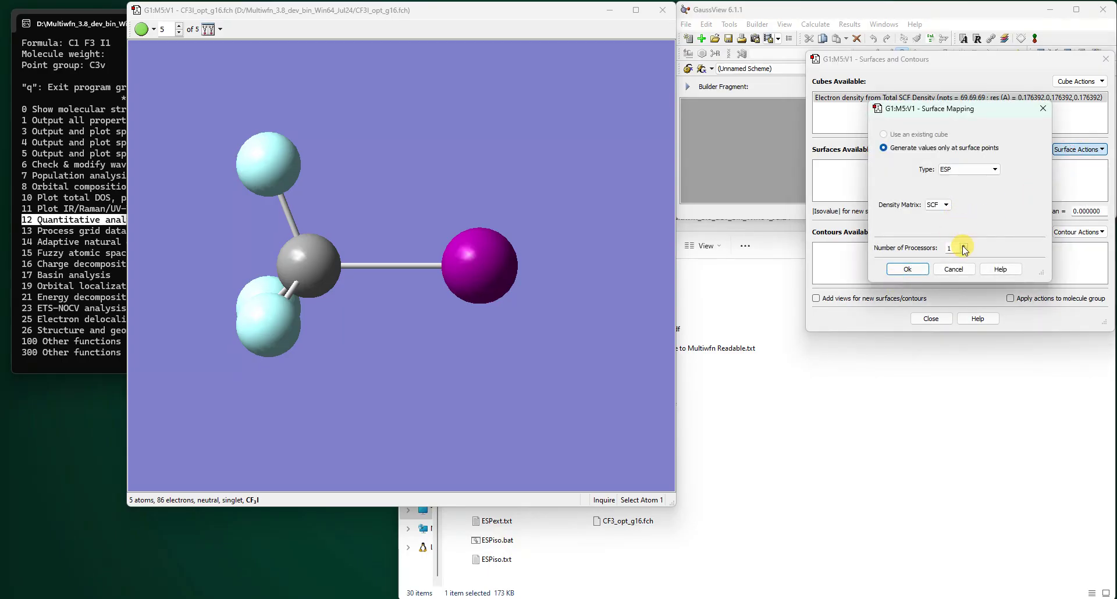
left_click(907, 270)
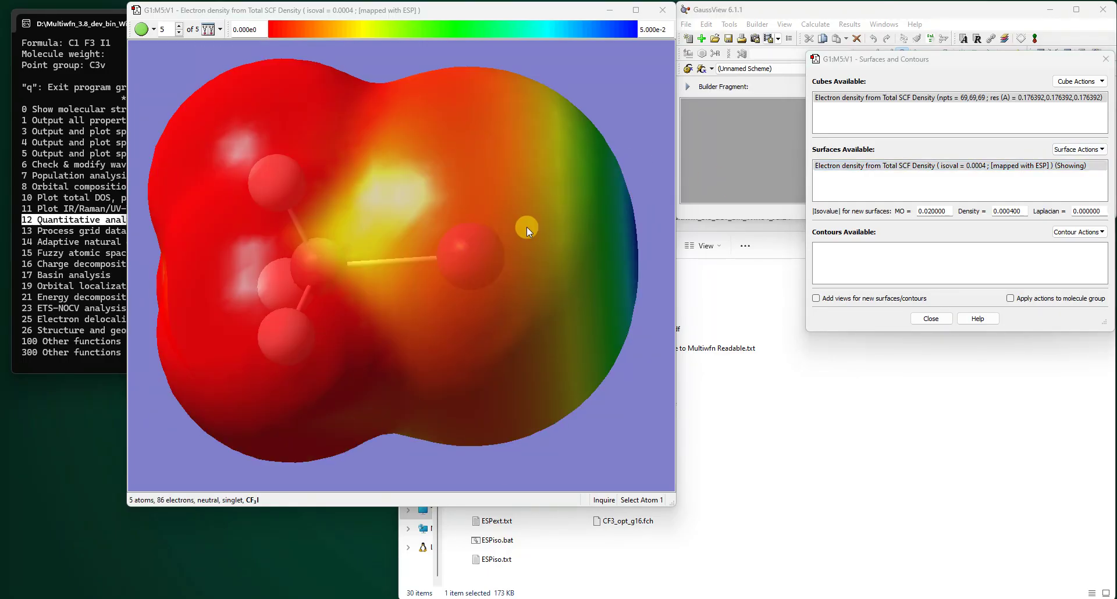
scroll(526, 227, "down", 1)
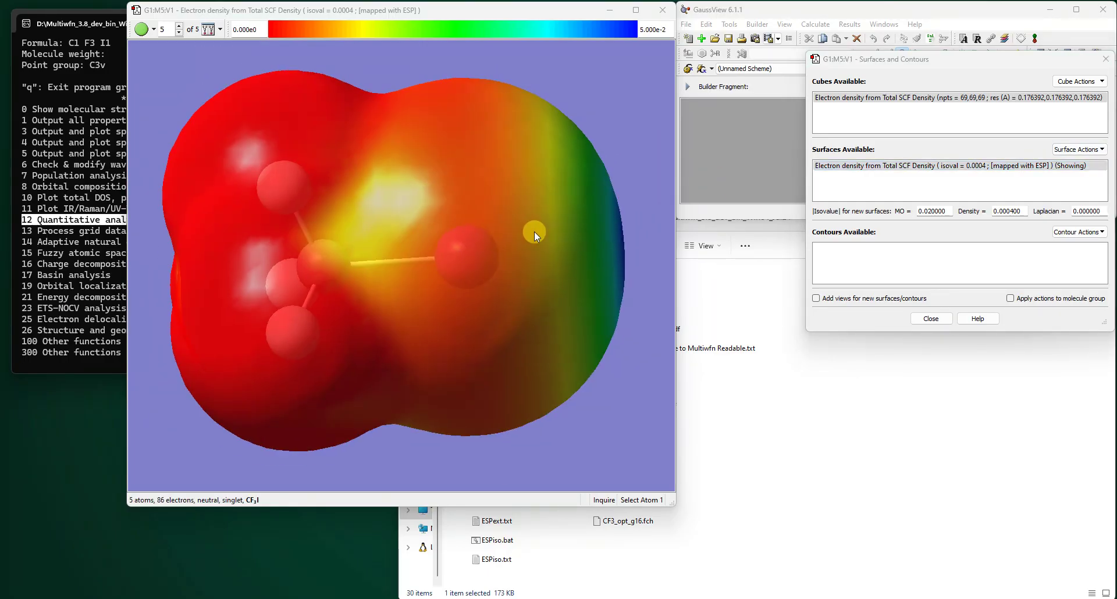
scroll(534, 232, "down", 1)
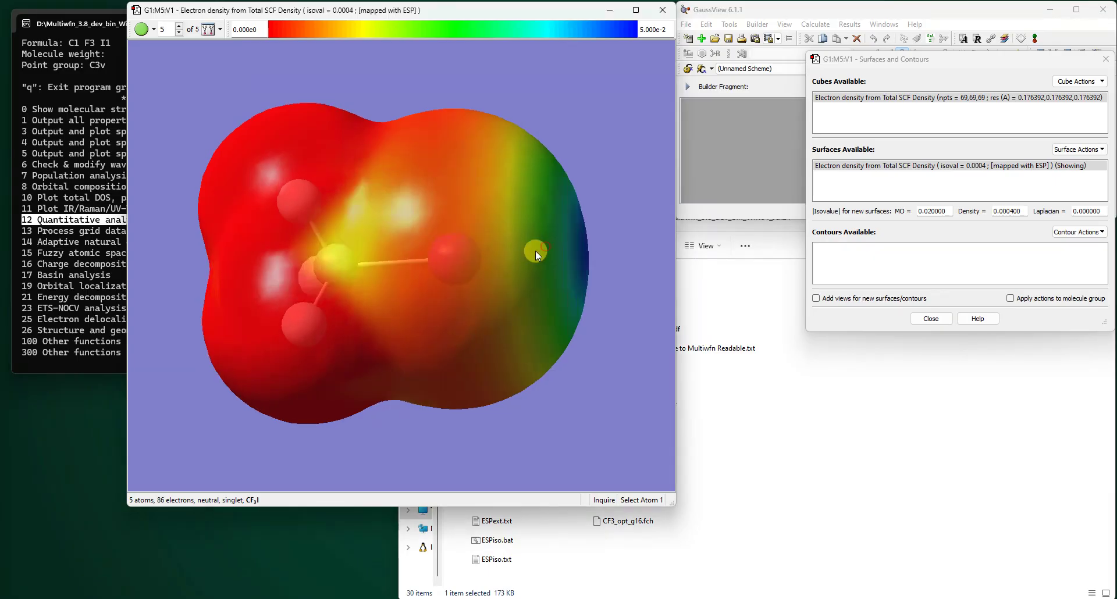
- Examine the ESP-mapped CF3I surface from several angles, comparing the region around iodine with the fluorine side
left_click_drag(536, 251, 442, 217)
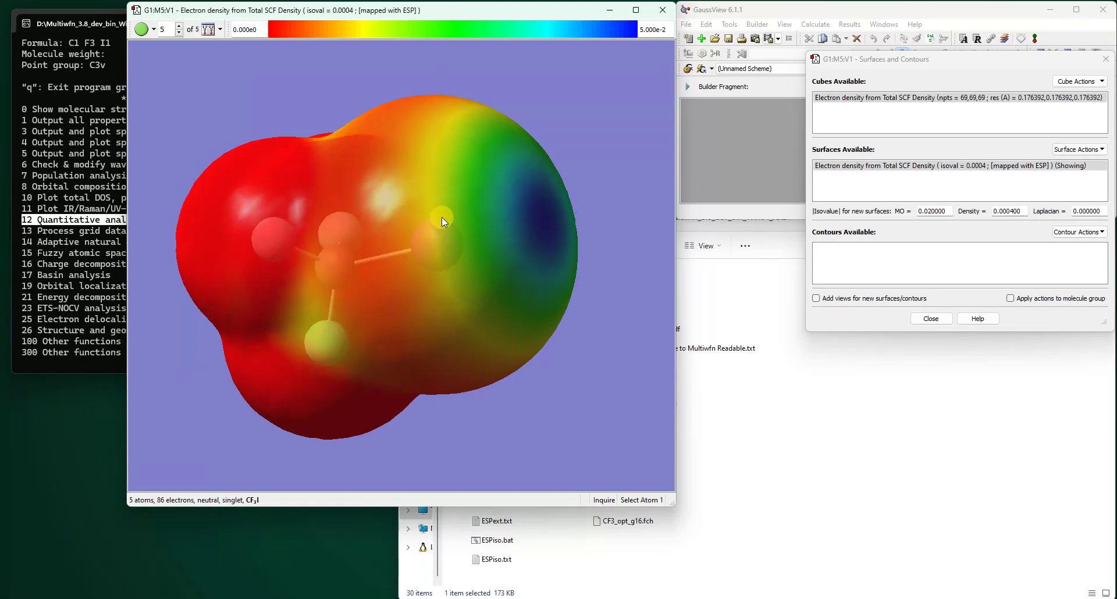
left_click_drag(514, 205, 529, 158)
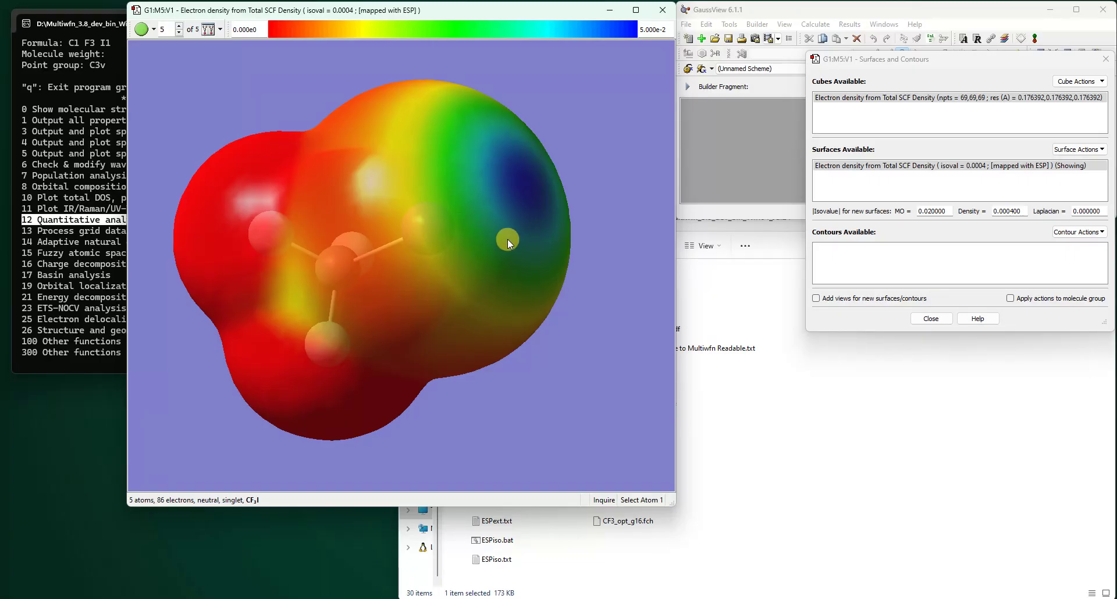
left_click_drag(507, 239, 334, 218)
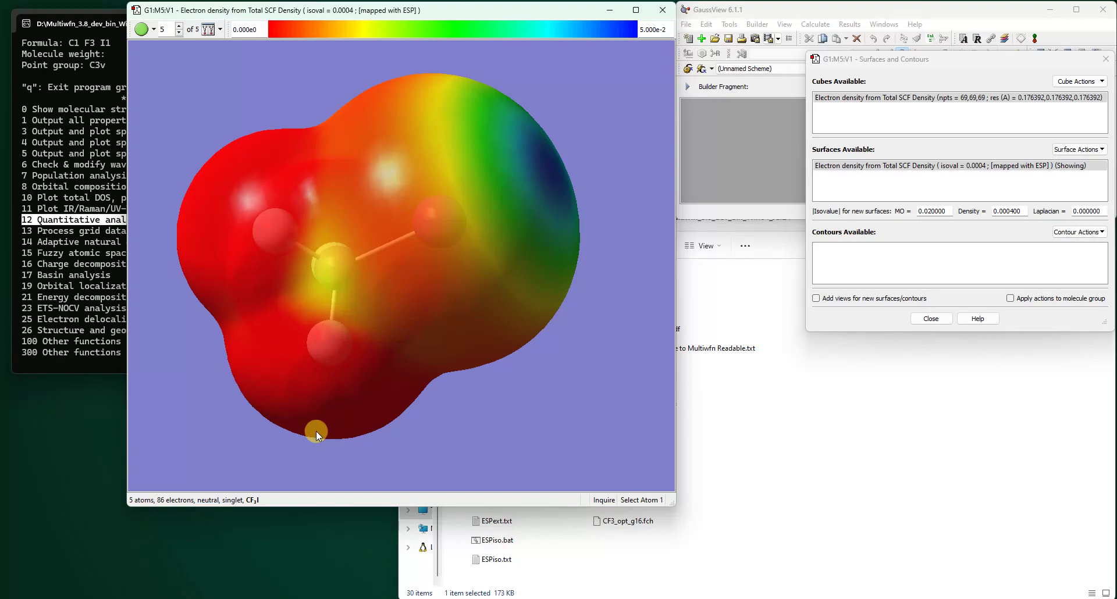
left_click_drag(403, 342, 541, 158)
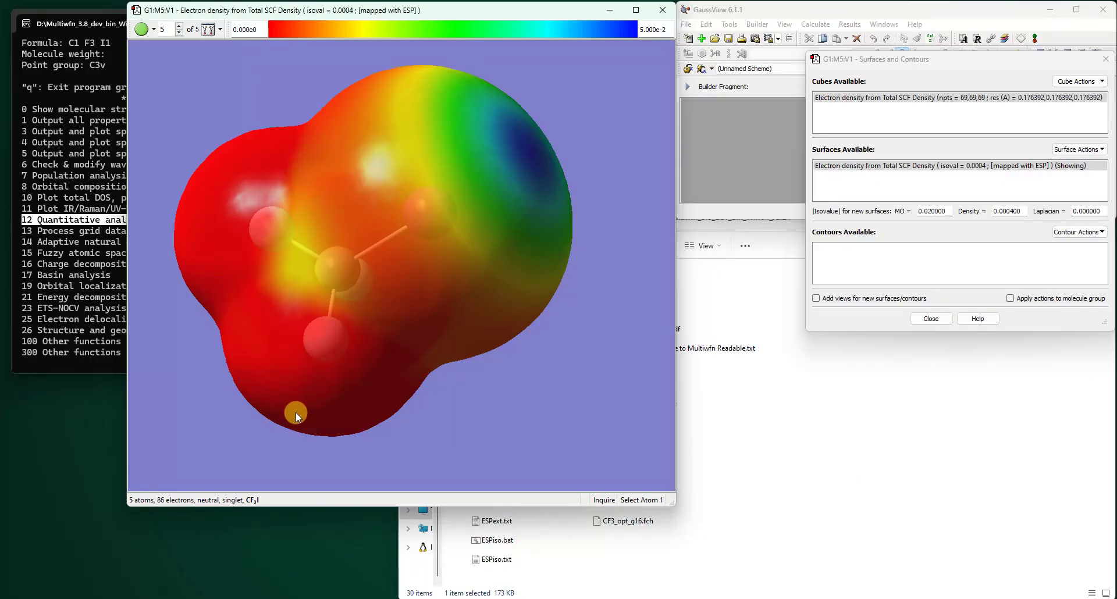
left_click_drag(481, 287, 502, 228)
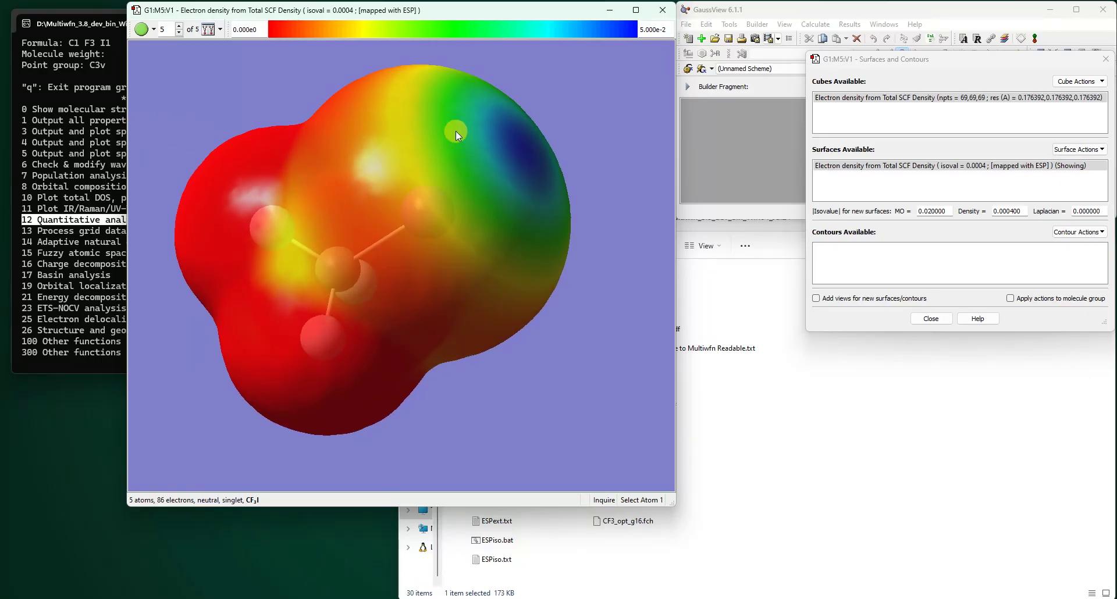
- Return to Multiwfn and run function 12, Quantitative analysis of molecular surface, starting the analysis with the default electron density and ESP settings
left_click(608, 15)
left_click(278, 193)
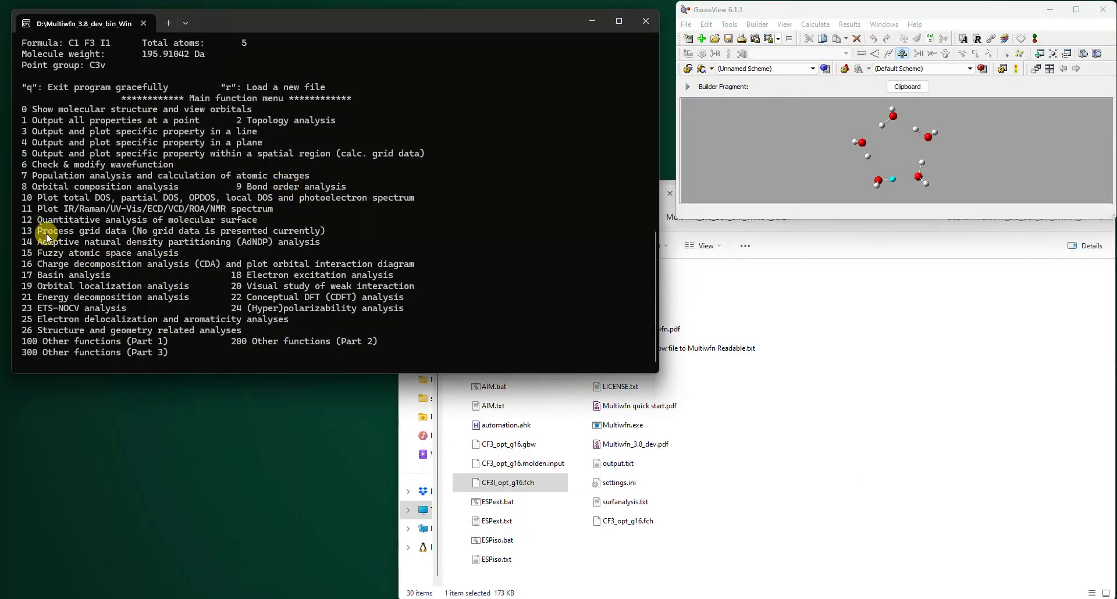
type("12")
key("Return")
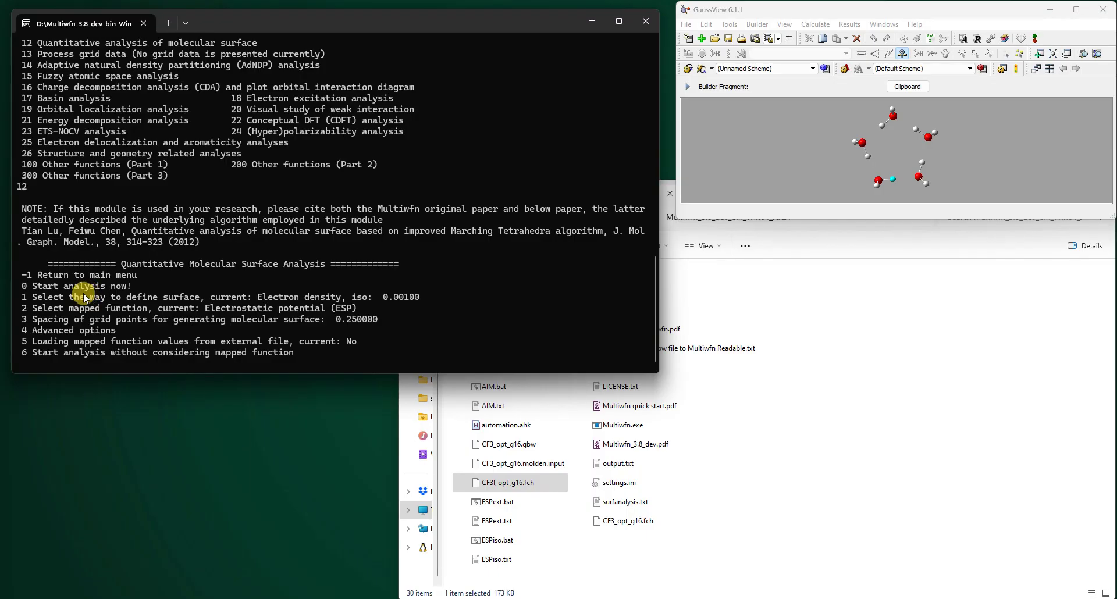
type("0")
key("Return")
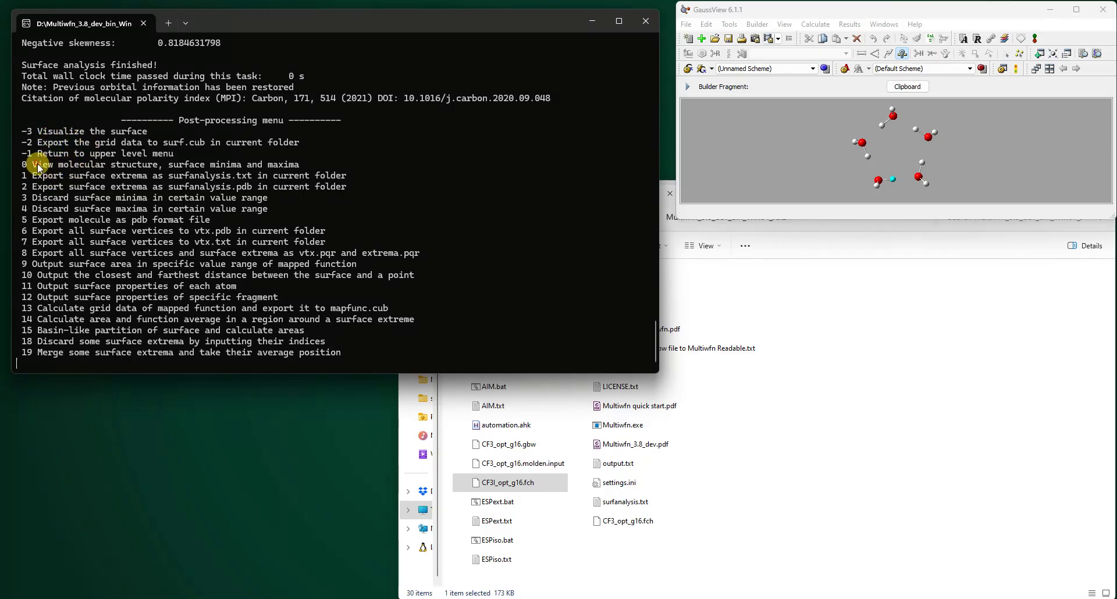
- Display the molecular structure with surface minima and maxima using post-processing option 0, keeping the extrema list uncovered
left_click_drag(37, 163, 292, 166)
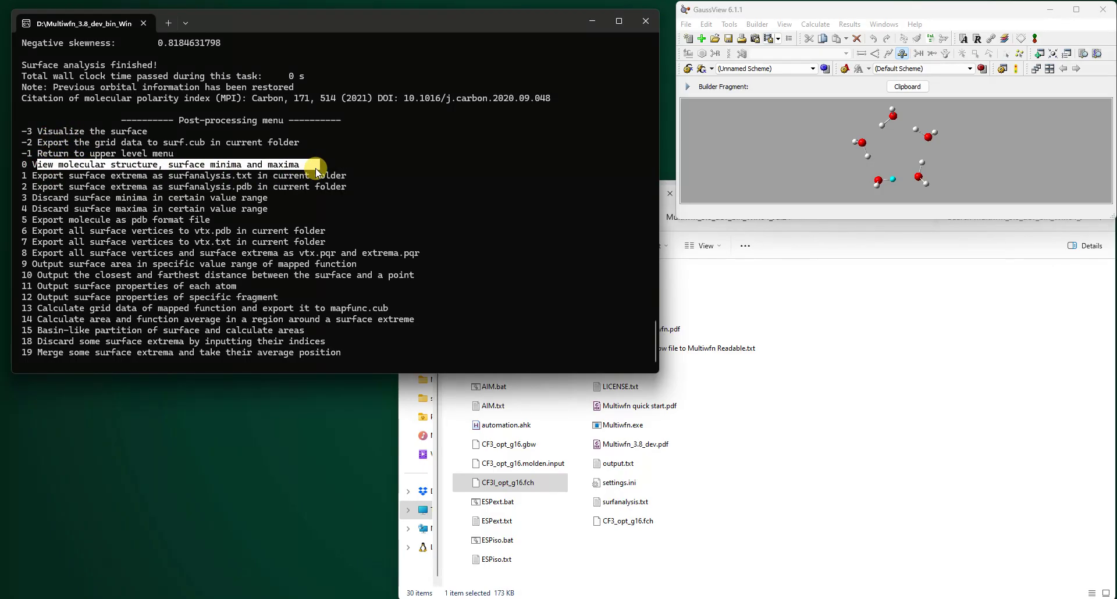
right_click(67, 167)
type("0")
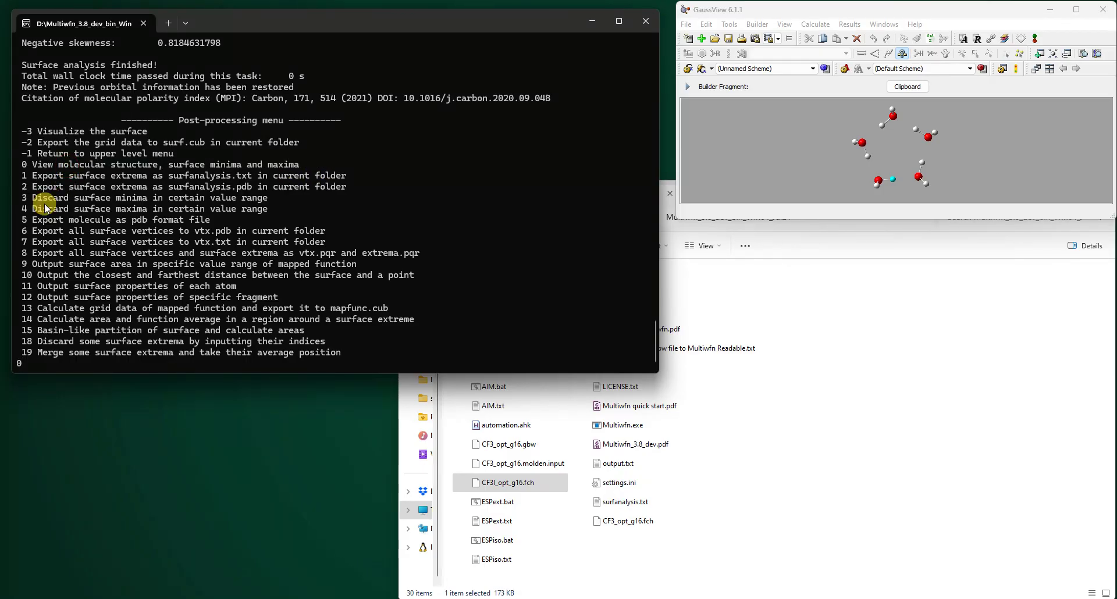
key("Return")
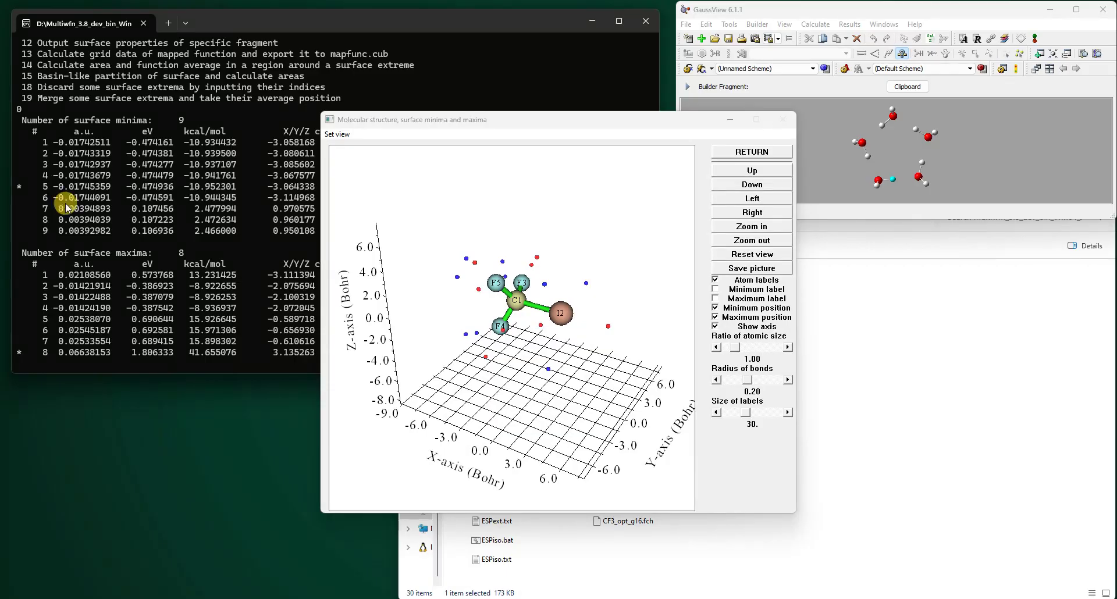
left_click_drag(586, 126, 701, 64)
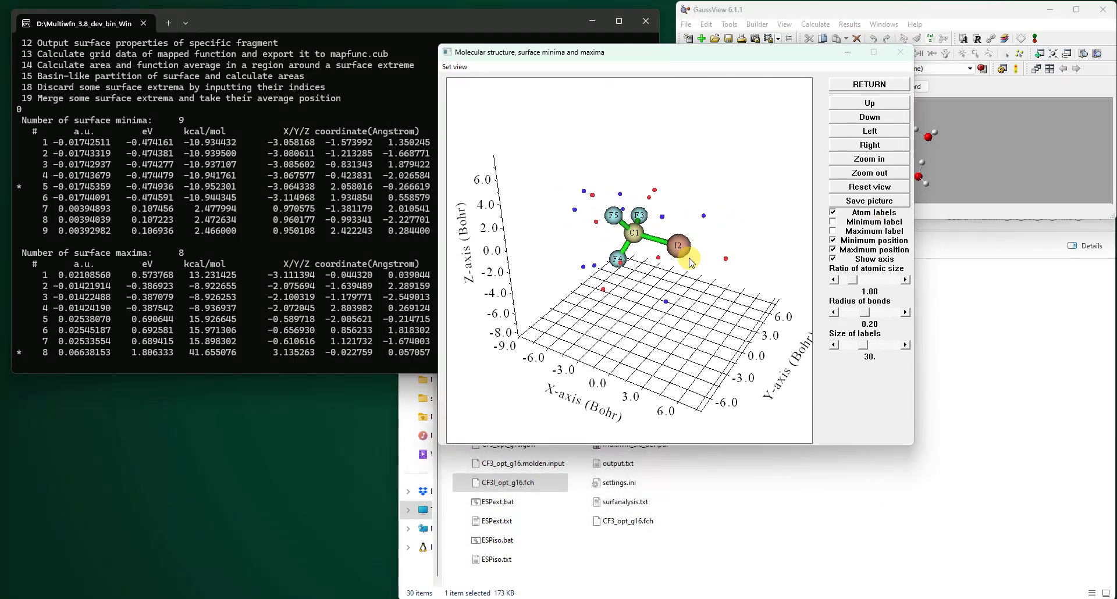
- Hide the axes and enable the minimum and maximum labels in the surface extrema view
left_click(832, 259)
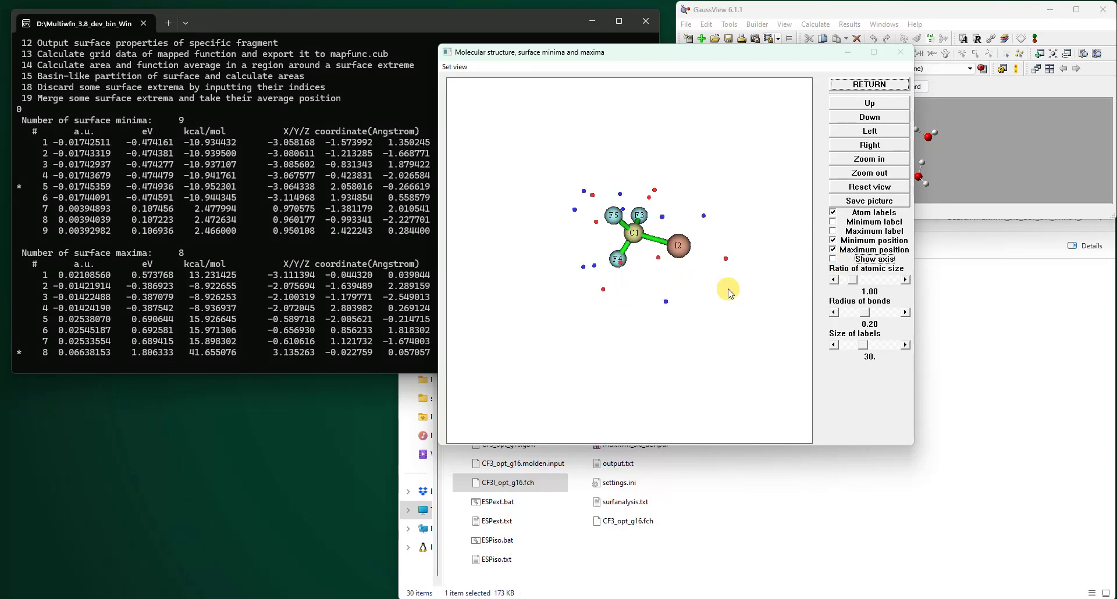
scroll(727, 291, "up", 3)
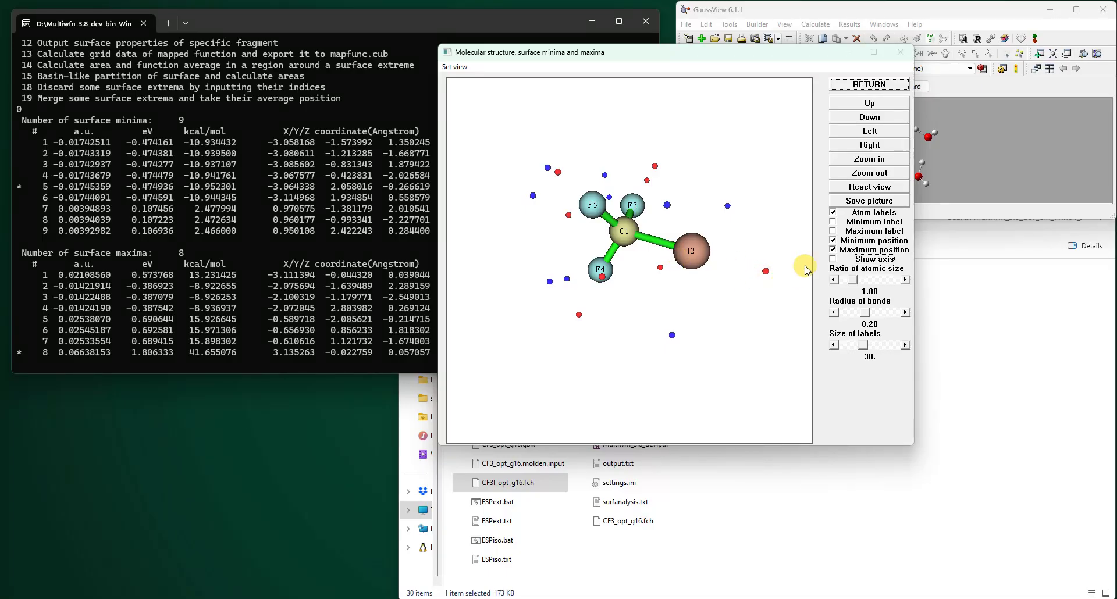
left_click(833, 222)
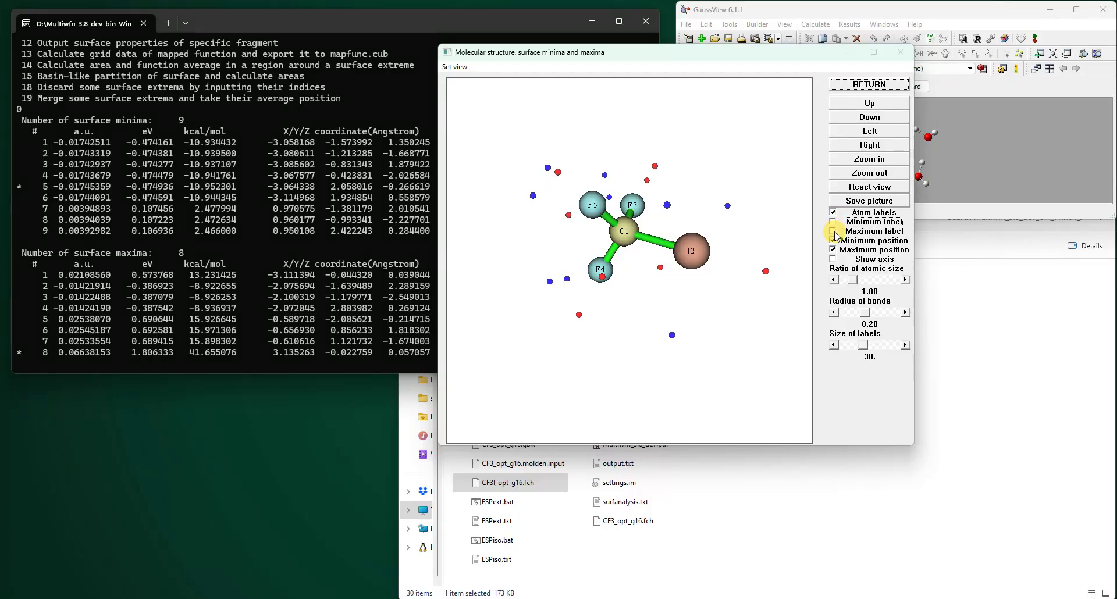
left_click(833, 231)
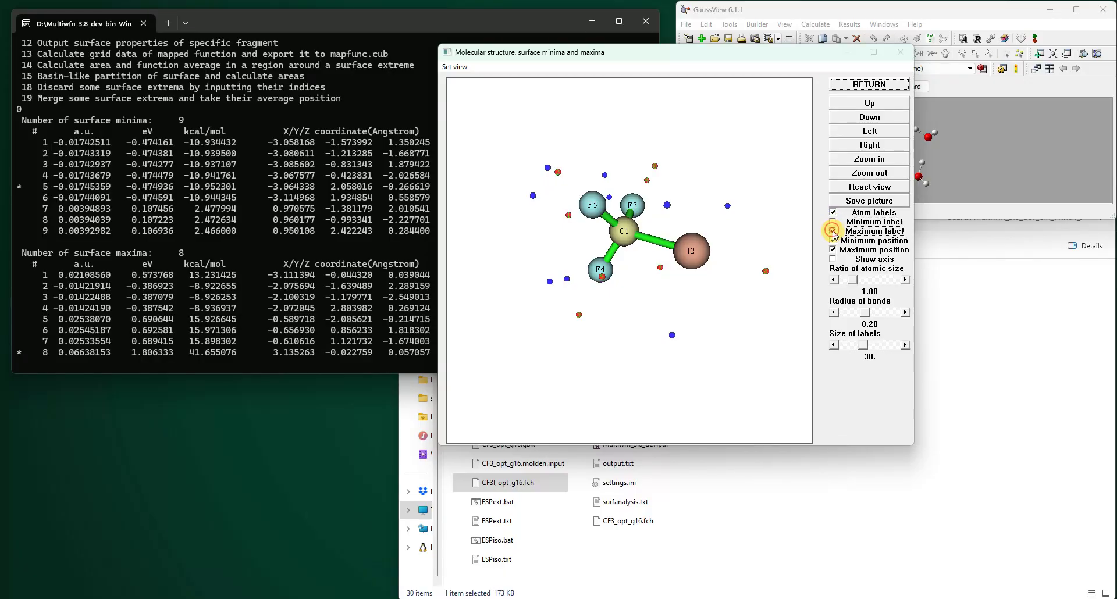
left_click(833, 231)
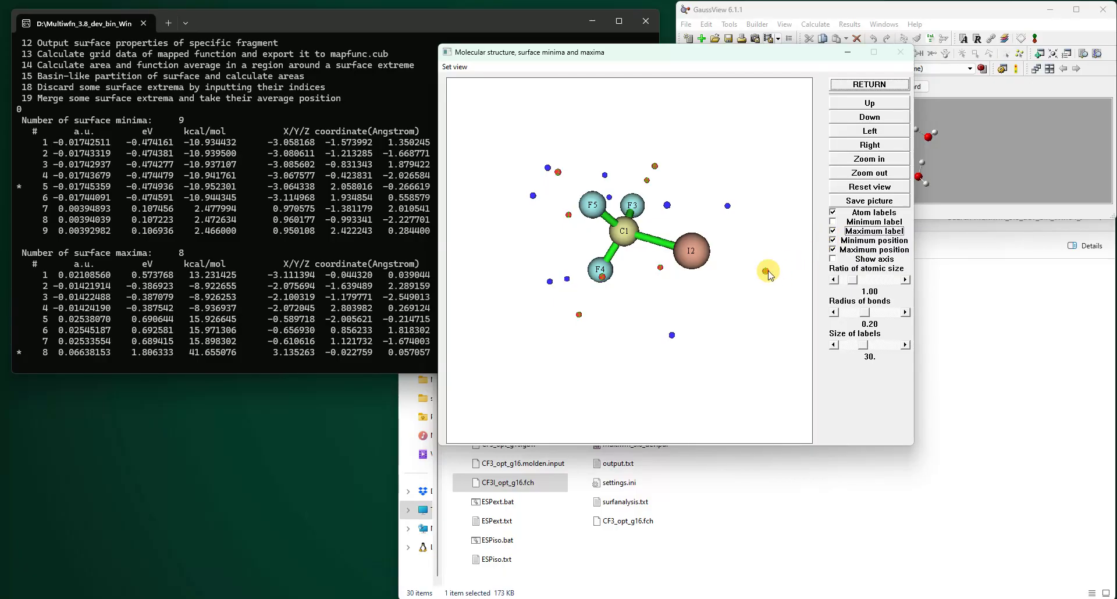
left_click(833, 222)
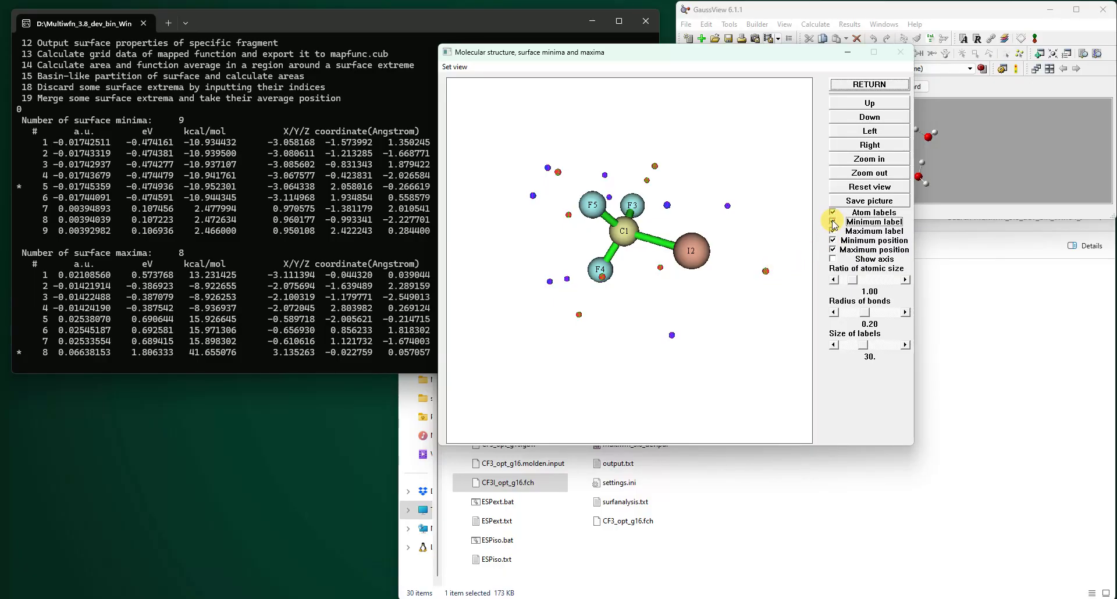
scroll(780, 287, "up", 1)
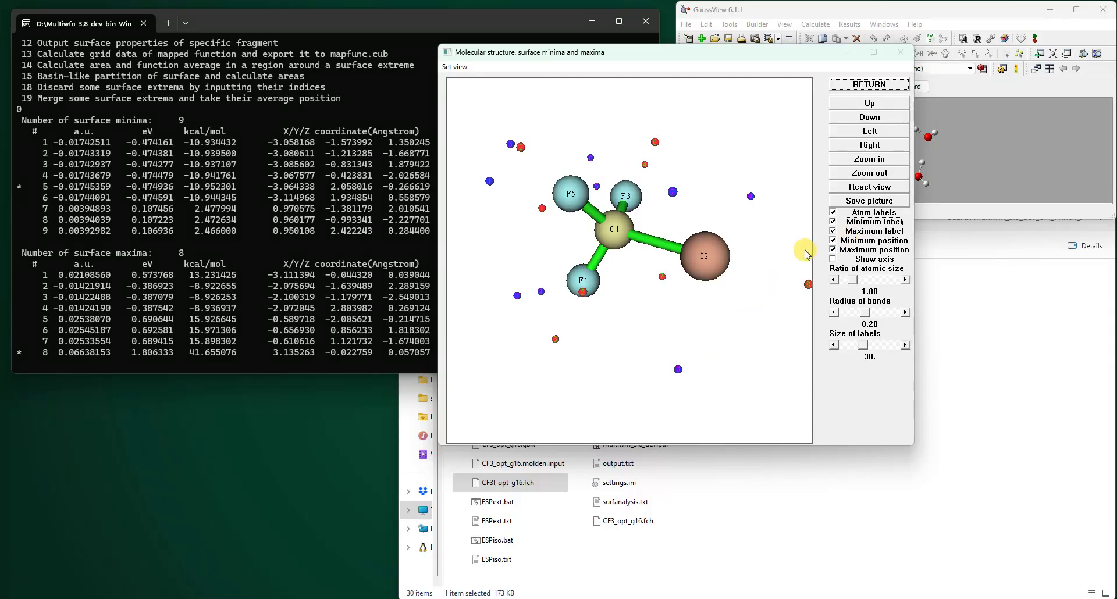
- Compare the GaussView ESP surface with the Multiwfn surface extrema, placing the two views side by side in similar orientations
left_click(167, 219)
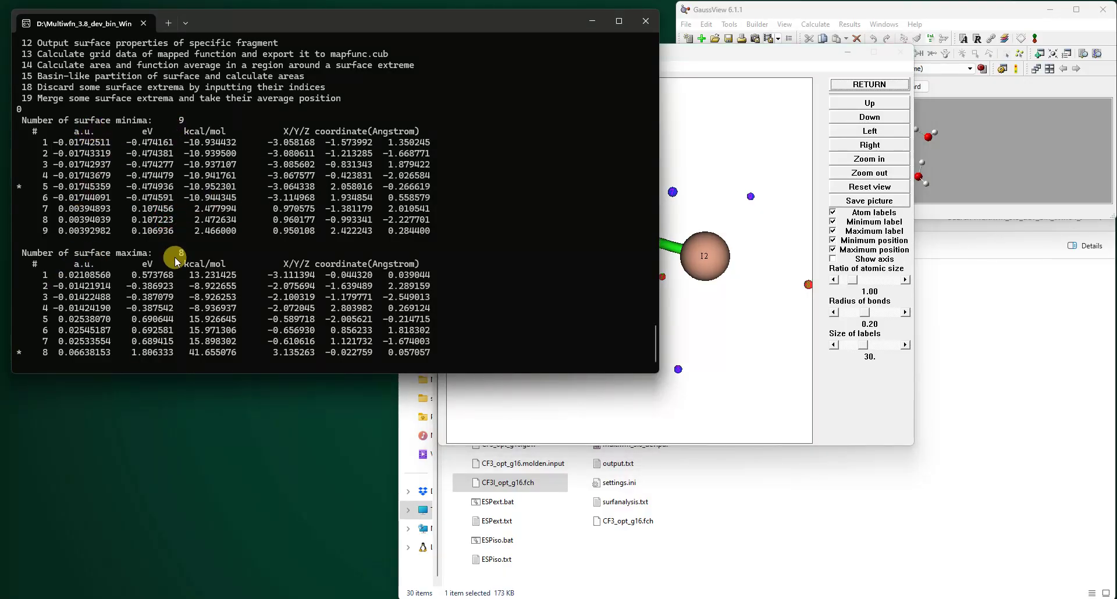
left_click(798, 300)
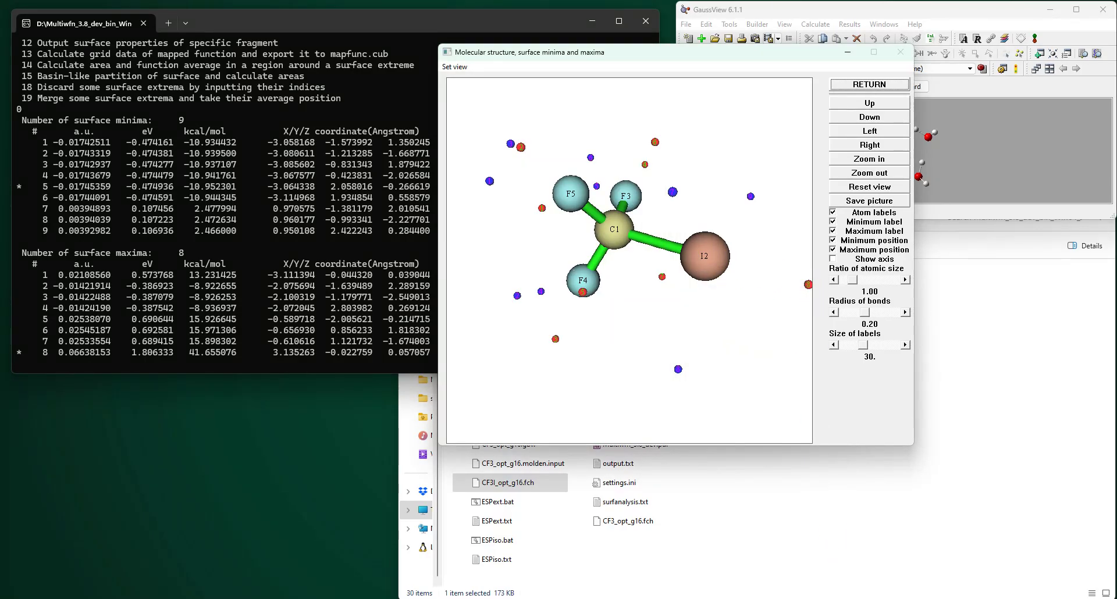
left_click(731, 544)
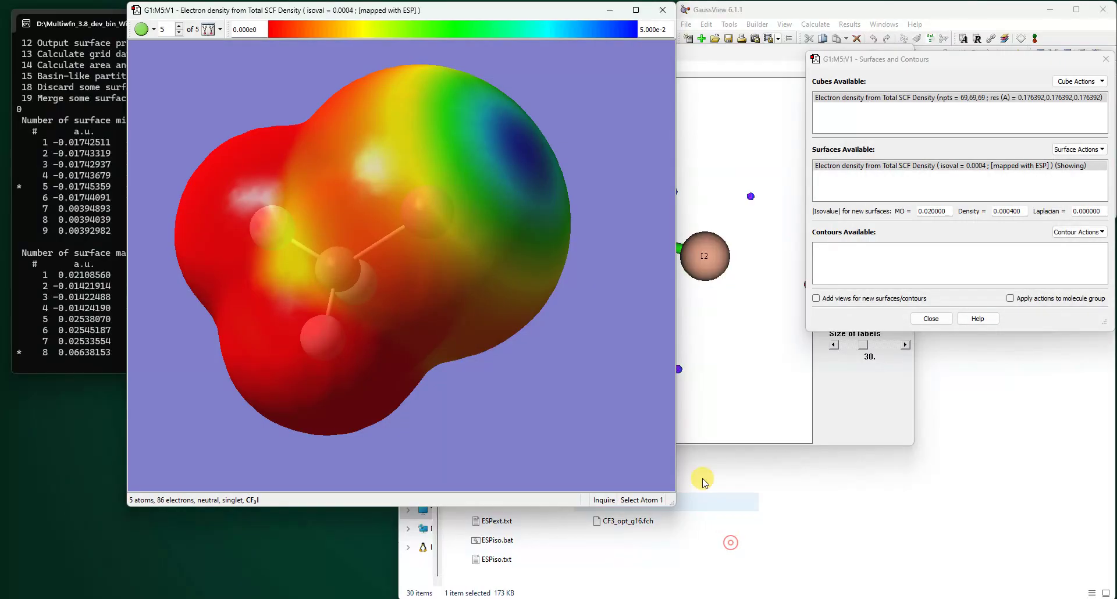
left_click_drag(512, 160, 532, 221)
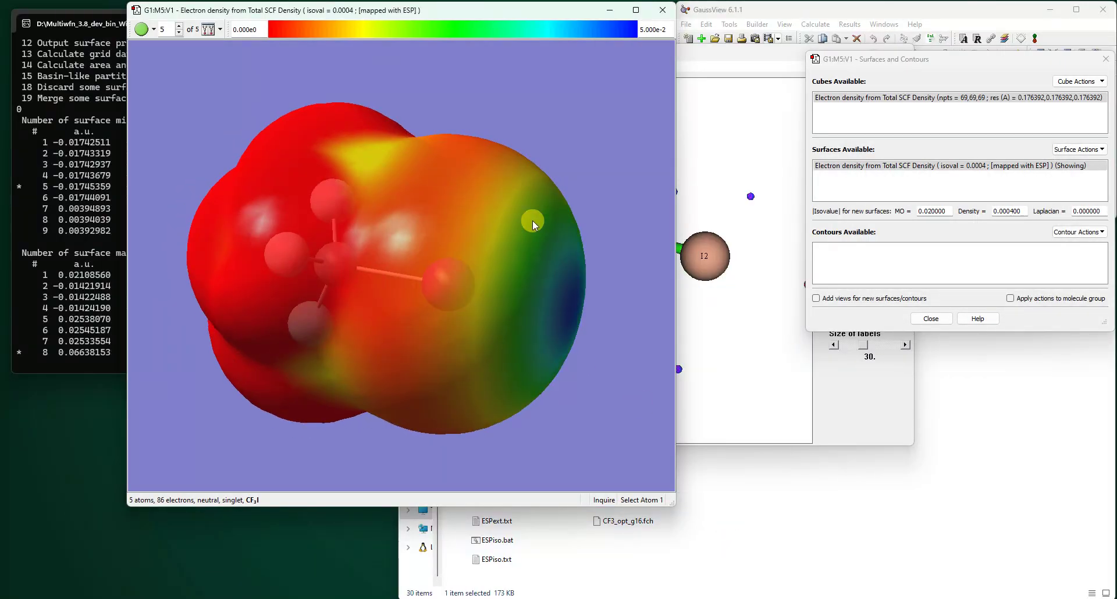
mouse_move(583, 316)
left_mouse_down()
mouse_move(561, 312)
mouse_move(573, 306)
left_mouse_up()
left_click(723, 50)
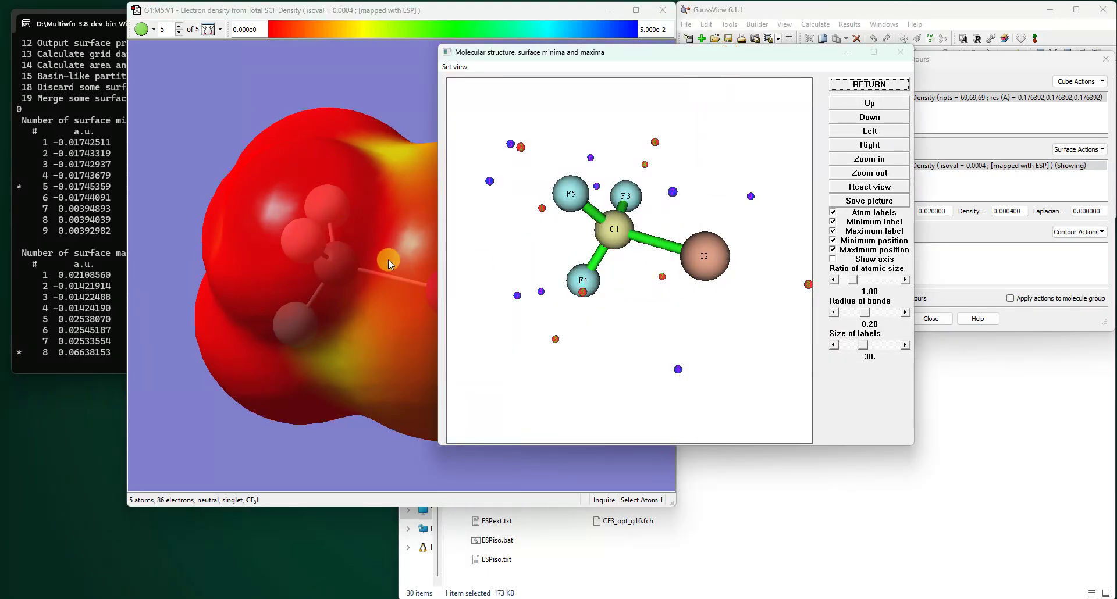
mouse_move(336, 250)
left_mouse_down()
mouse_move(325, 225)
mouse_move(330, 233)
left_mouse_up()
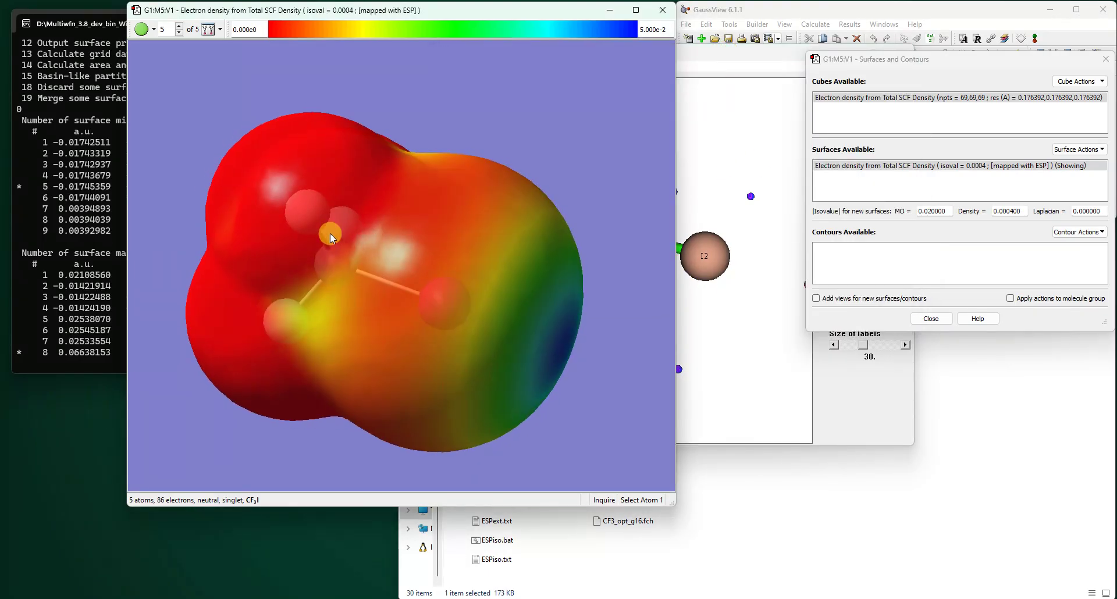
left_click(859, 435)
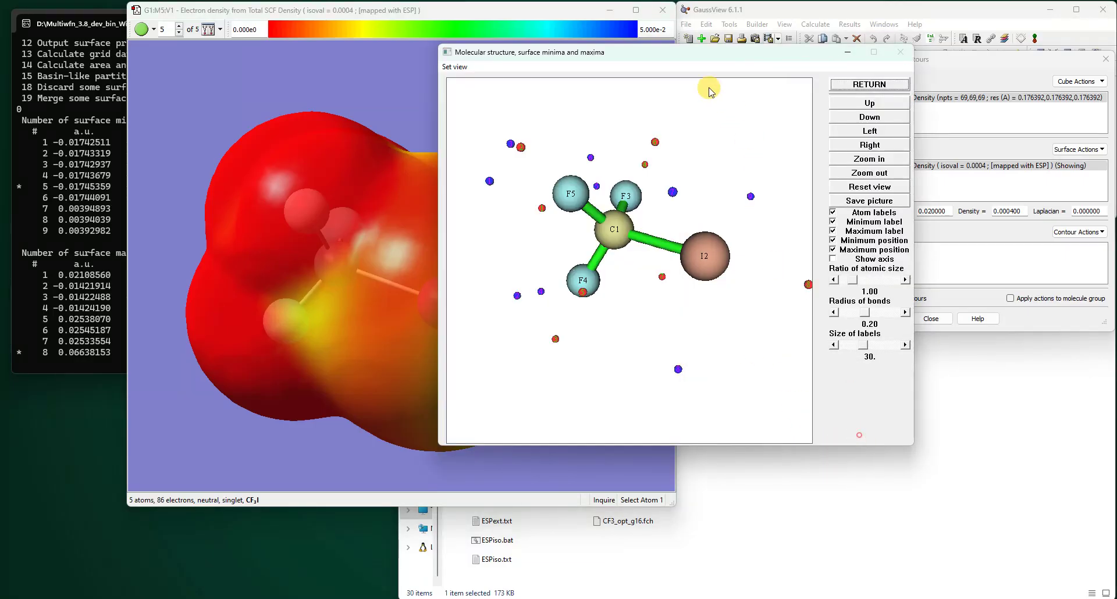
left_click_drag(686, 55, 856, 66)
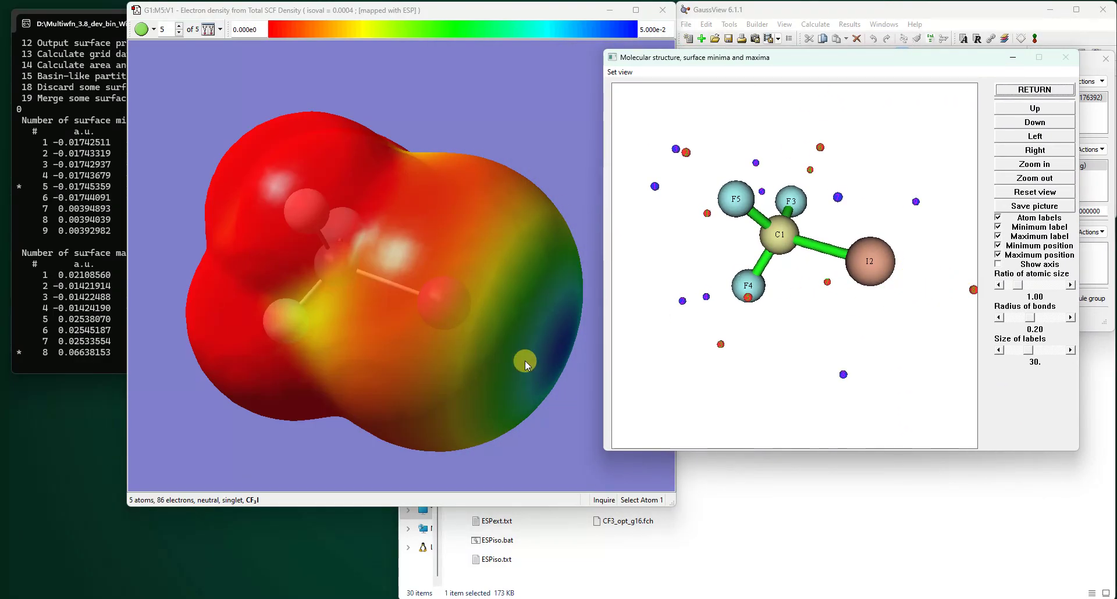
- Highlight the kcal/mol value of surface maximum 8 in the extrema list and compare it with the structure plot
left_click(54, 332)
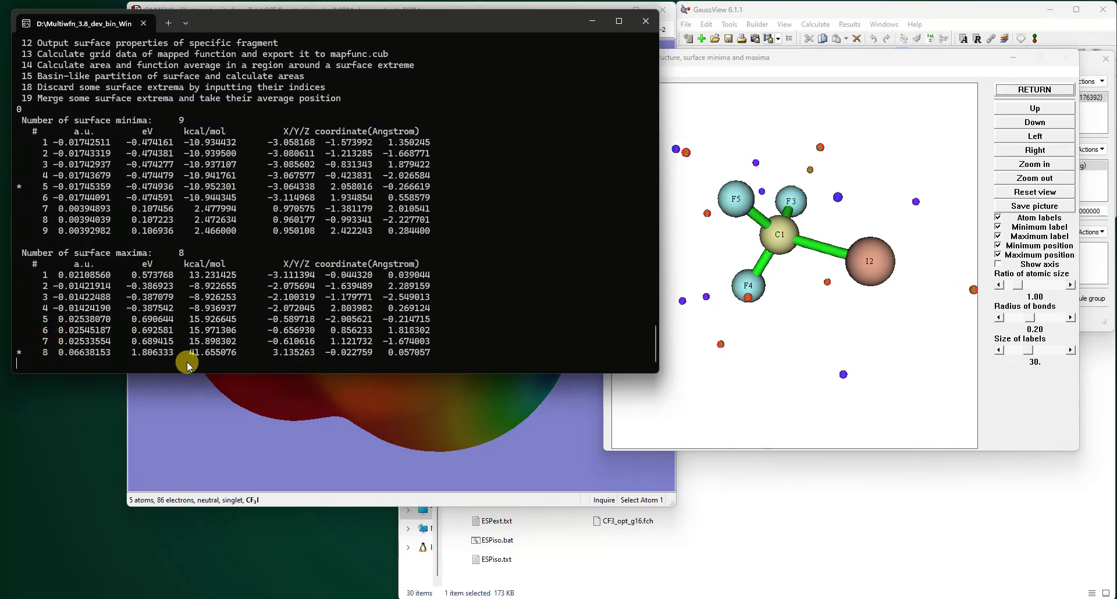
left_click_drag(189, 351, 238, 354)
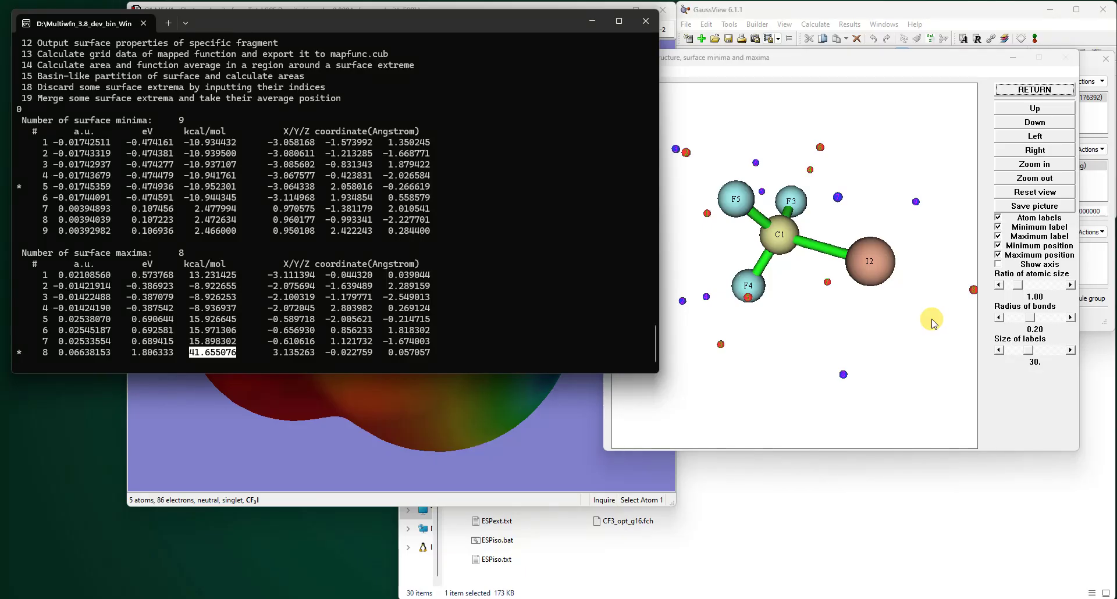
scroll(931, 324, "up", 1)
scroll(931, 324, "down", 2)
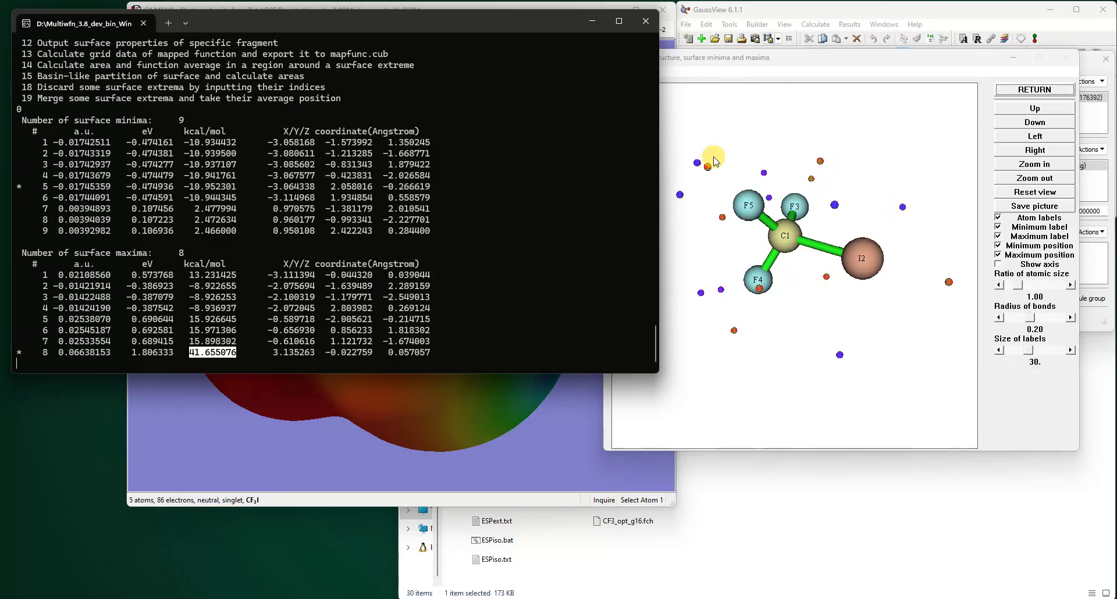
- Examine the surface extrema around the iodine atom in the structure plot from different viewing angles
left_click(867, 261)
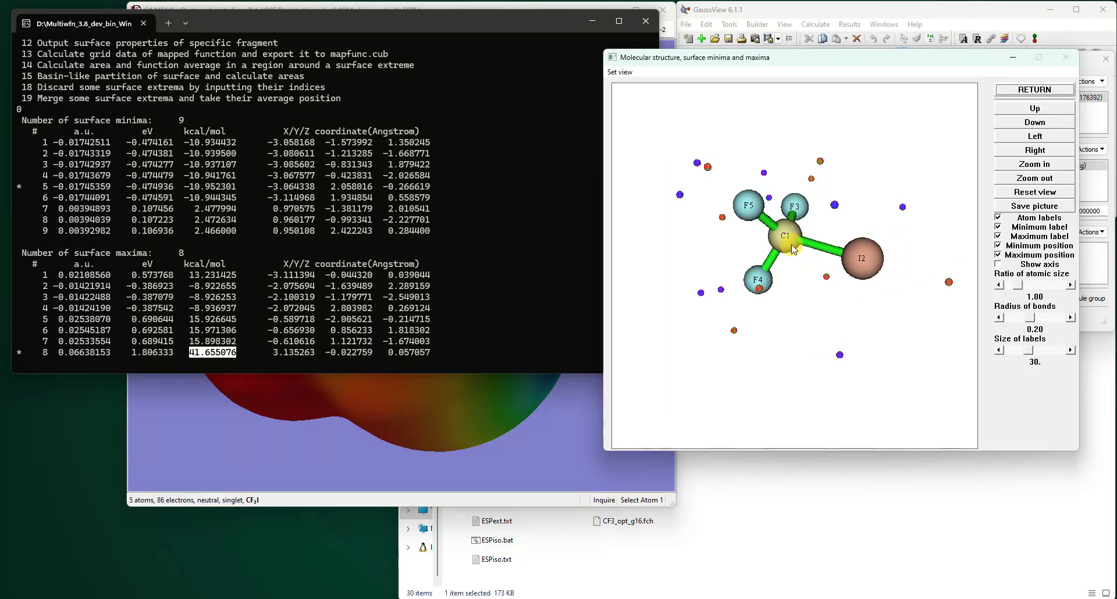
left_click(1035, 123)
left_click(1035, 109)
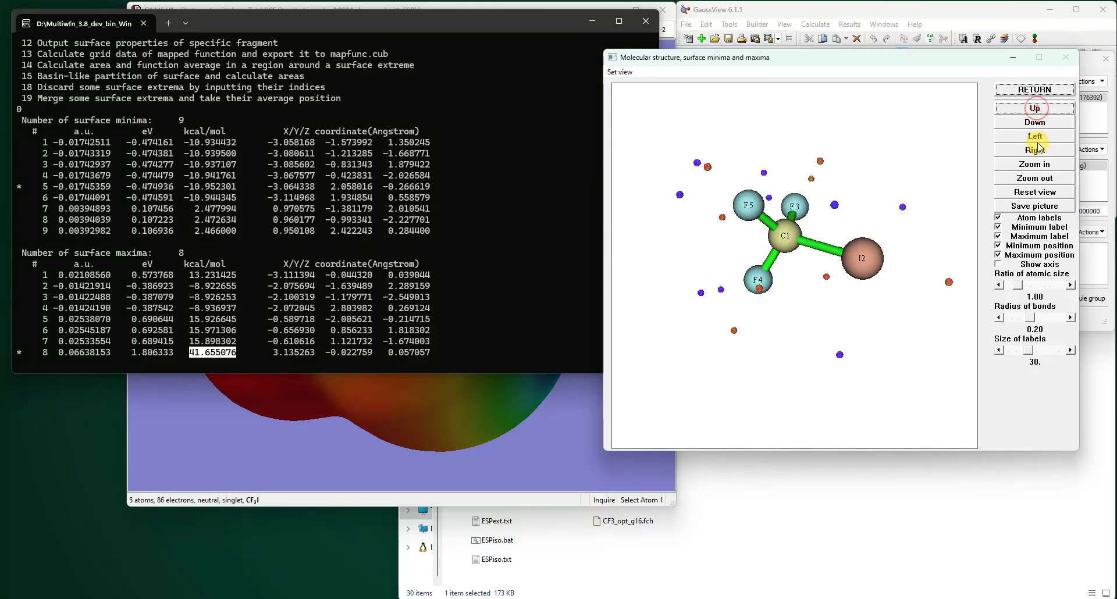
left_click(1035, 136)
left_click(1038, 138)
left_click(1035, 150)
left_click(1035, 151)
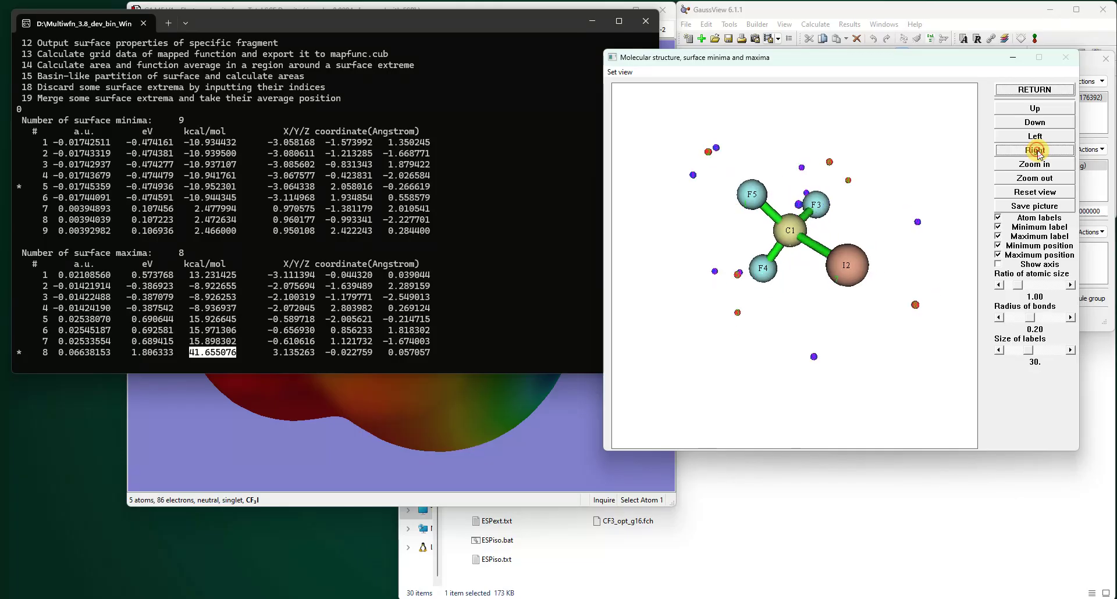
left_click(1036, 152)
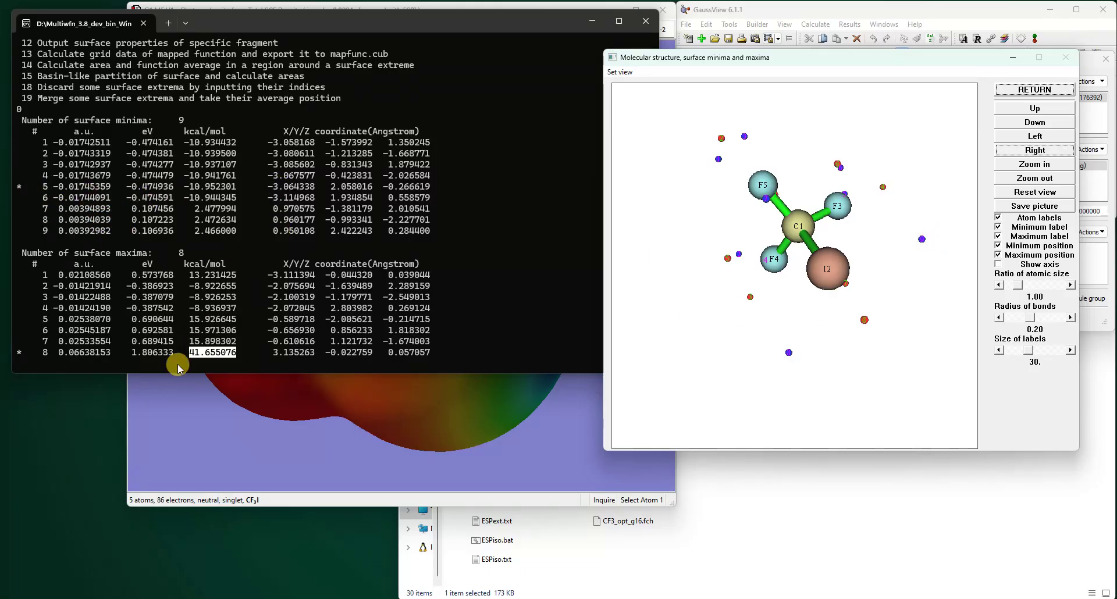
- Point out the asterisks that mark surface maximum 8 and surface minimum 5 in the extrema list
left_click(19, 355)
double_click(21, 186)
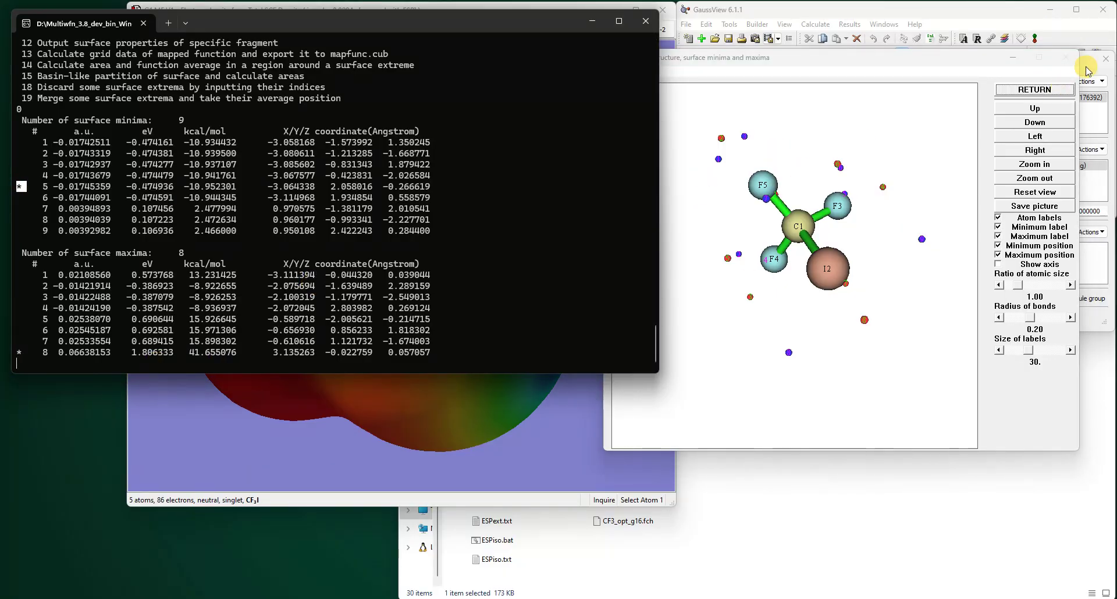
- Leave the molecular structure plot and bring up the full post-processing menu below the surface extrema list
left_click(1058, 88)
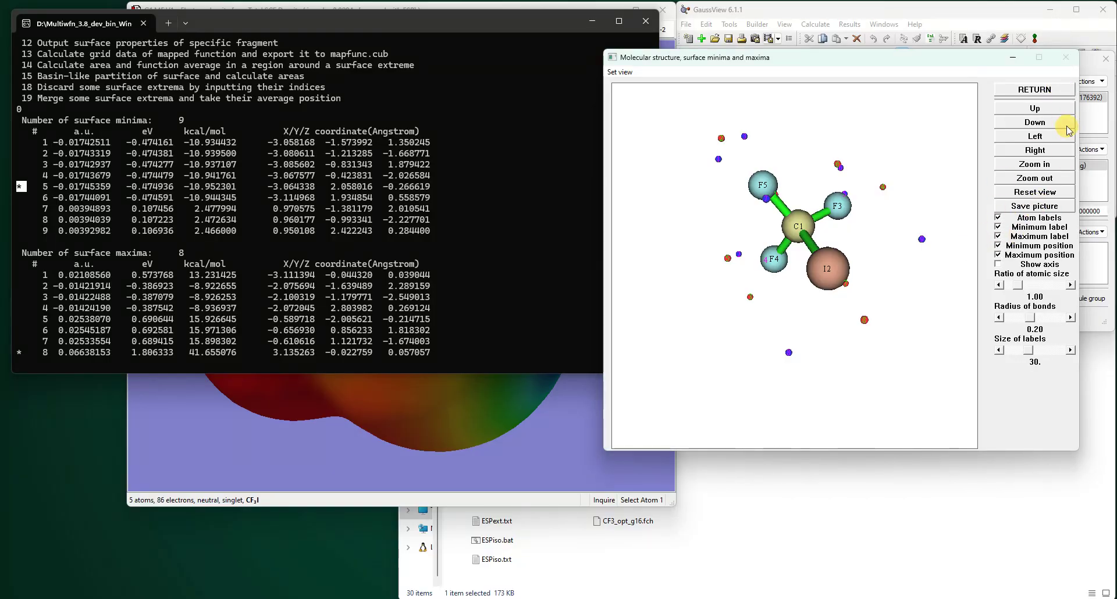
left_click(1053, 91)
left_click(267, 295)
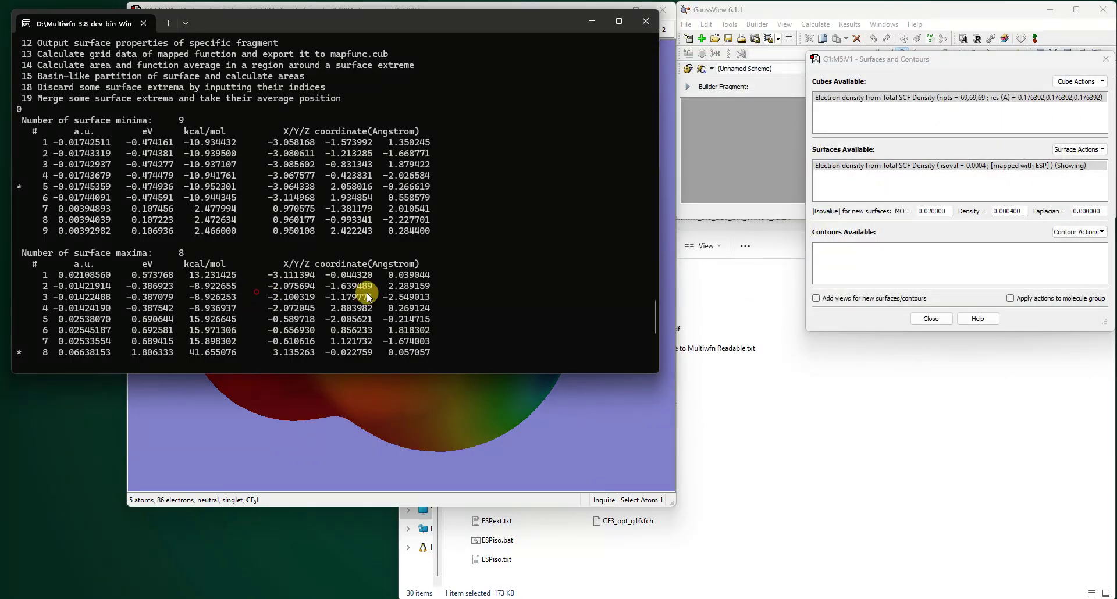
scroll(373, 294, "down", 8)
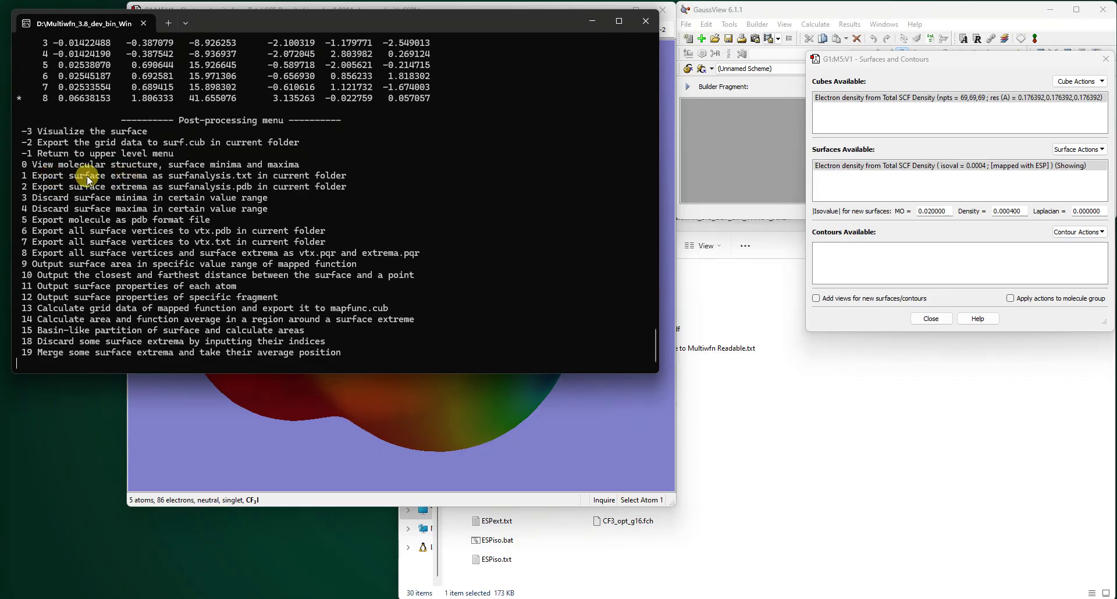
- Highlight the menu option that exports surface extrema as surfanalysis.txt and check the Multiwfn folder where the file is saved
left_click_drag(21, 175, 324, 178)
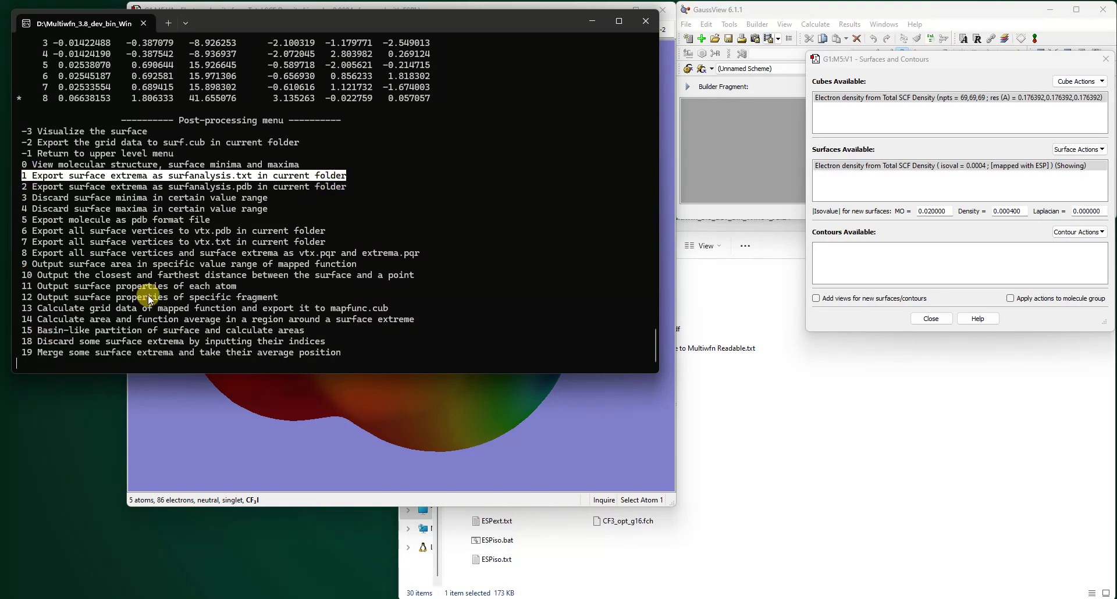
left_click_drag(169, 176, 241, 180)
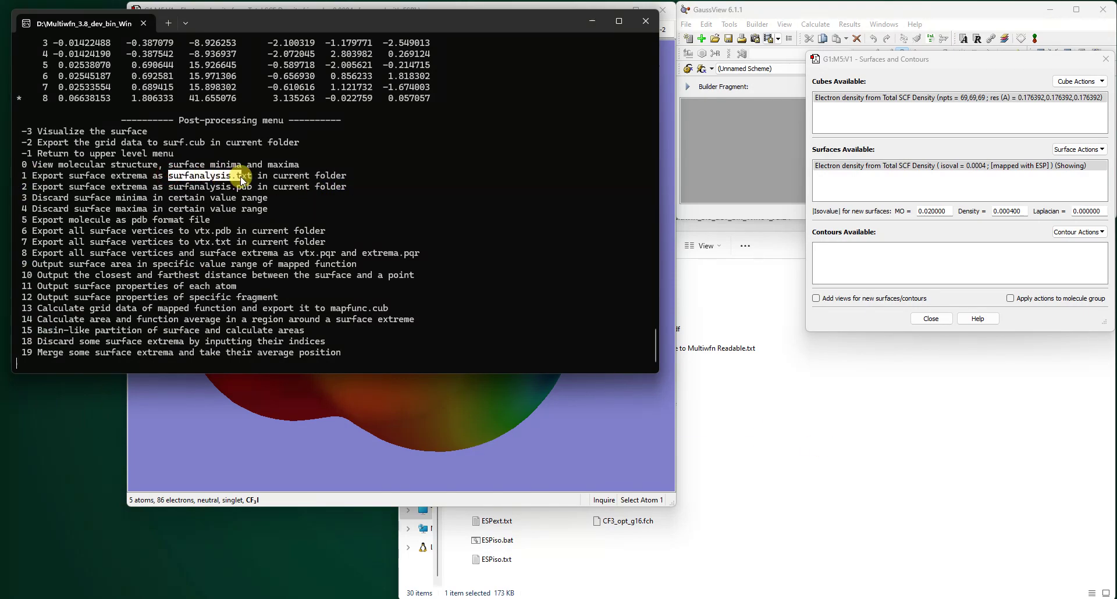
left_click(794, 370)
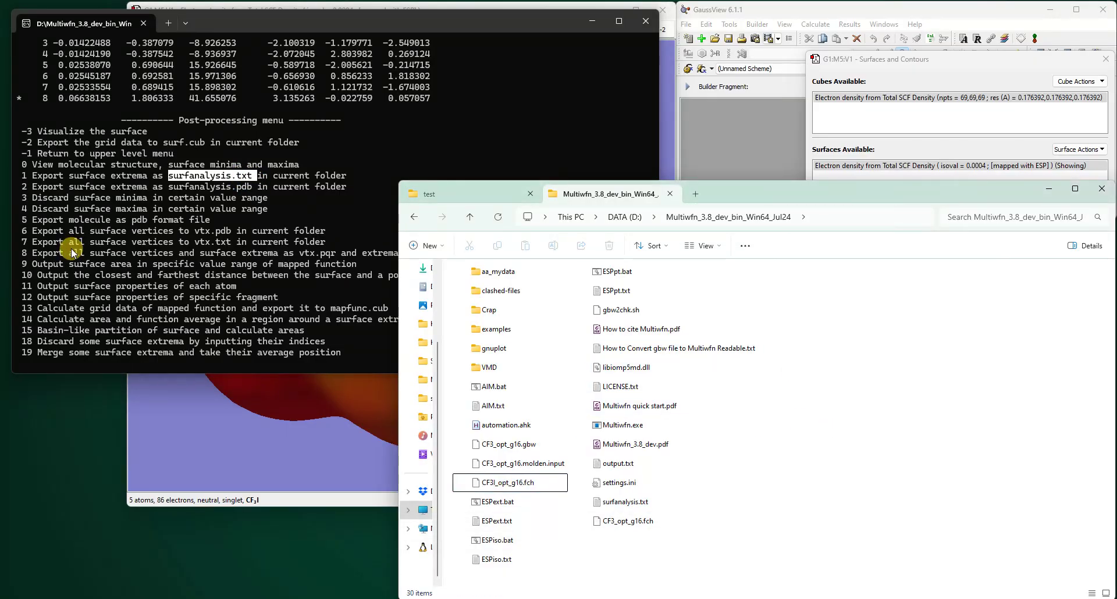
left_click(633, 168)
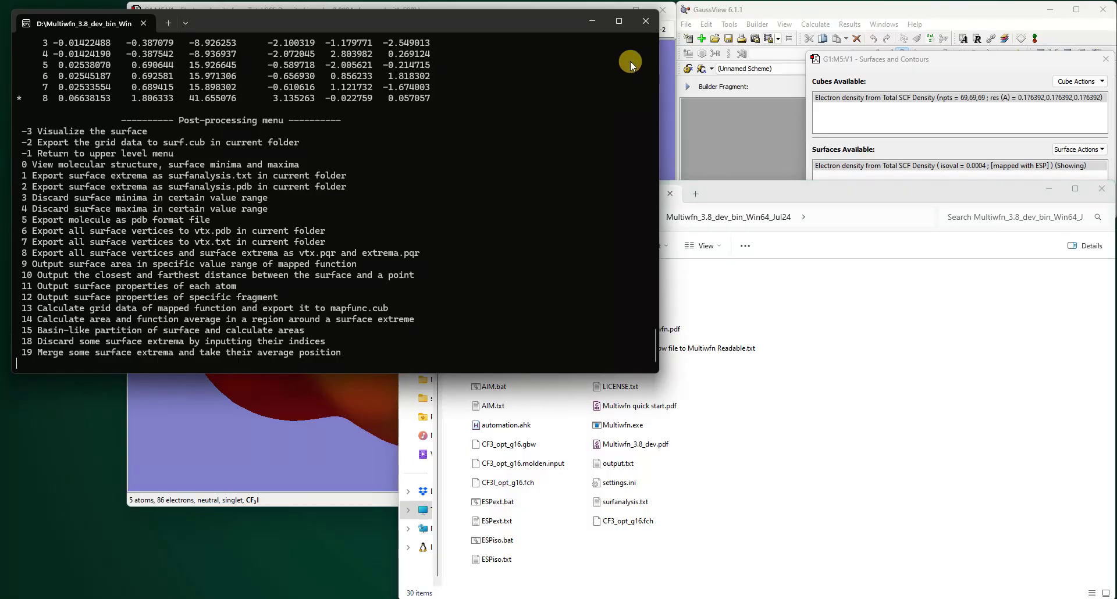
- Close the Multiwfn console, rotate the GaussView ESP surface to inspect the iodine side, and minimize its window
left_click(642, 29)
left_click(301, 319)
left_click_drag(303, 319, 424, 217)
left_click_drag(543, 340, 564, 263)
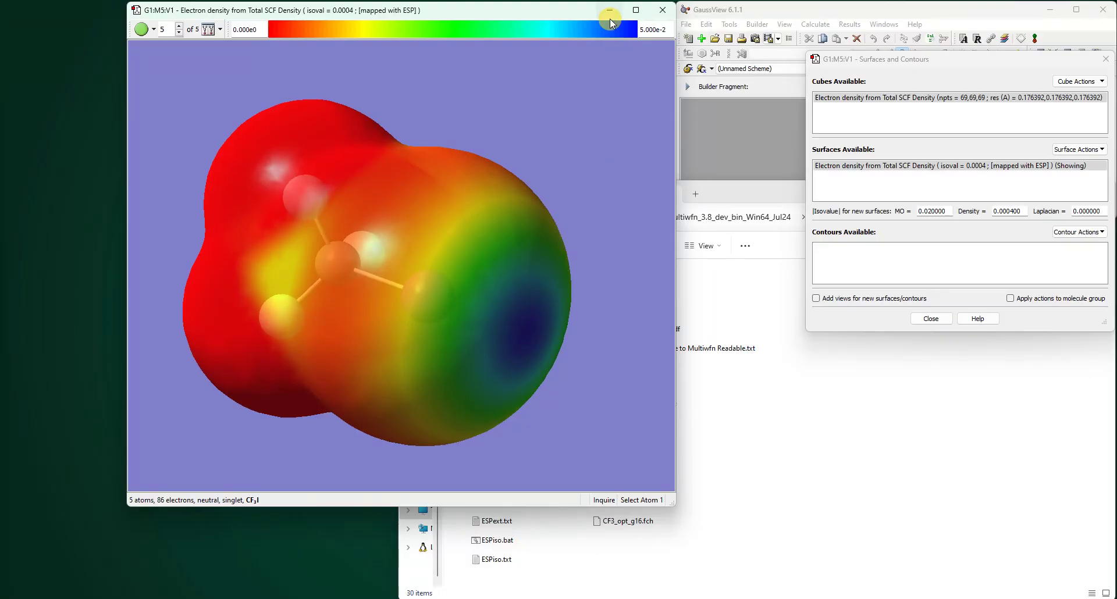
left_click(608, 10)
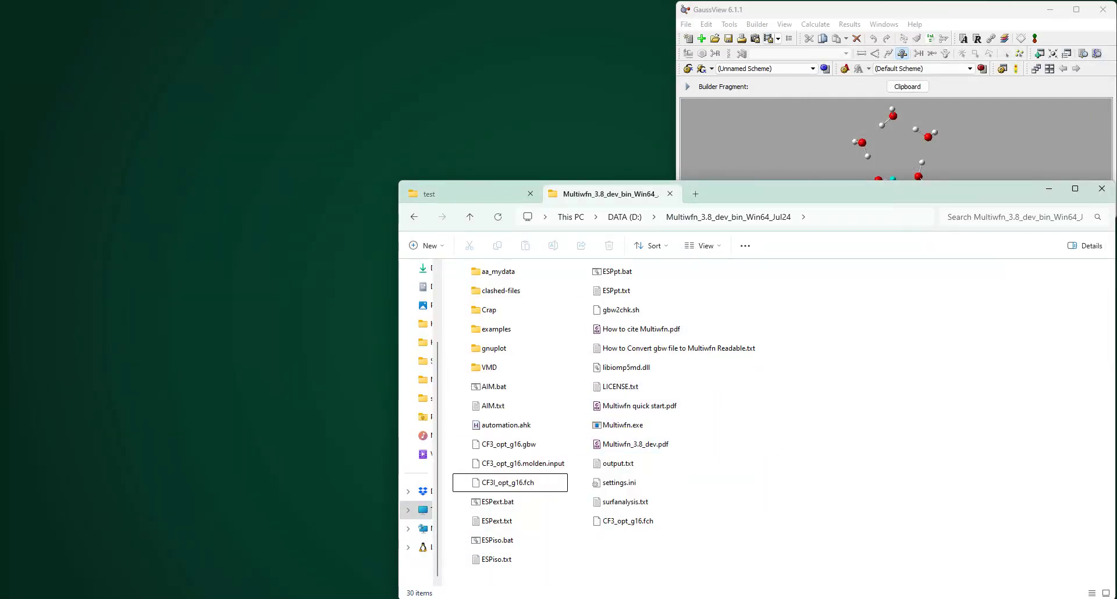
- Point out the AIM.bat and AIM.txt script files in the Multiwfn folder
key("alt+Tab")
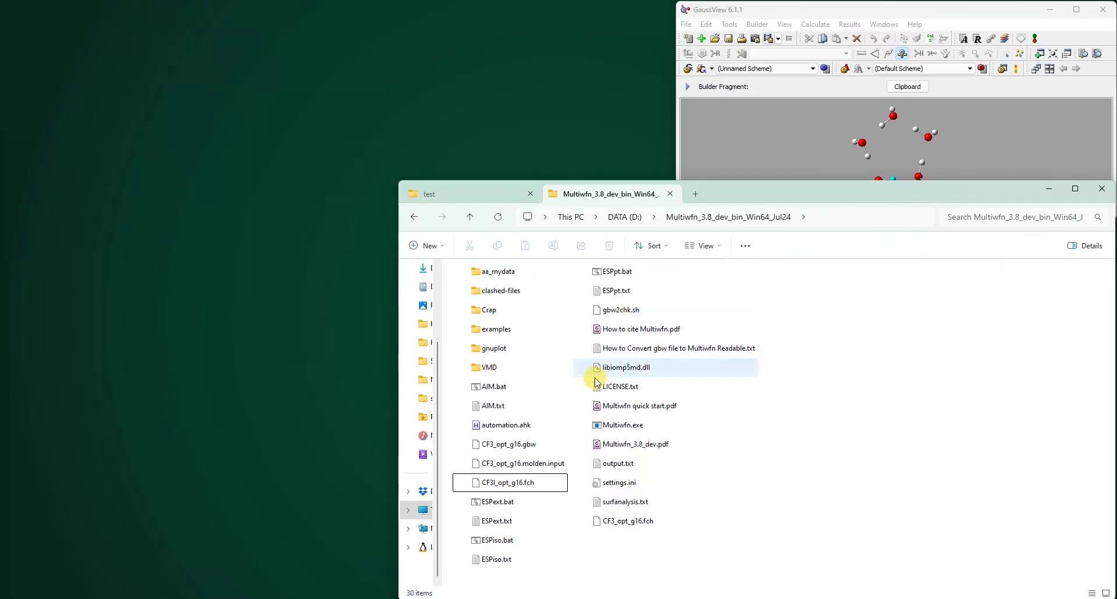
left_click(523, 384)
left_click(497, 408)
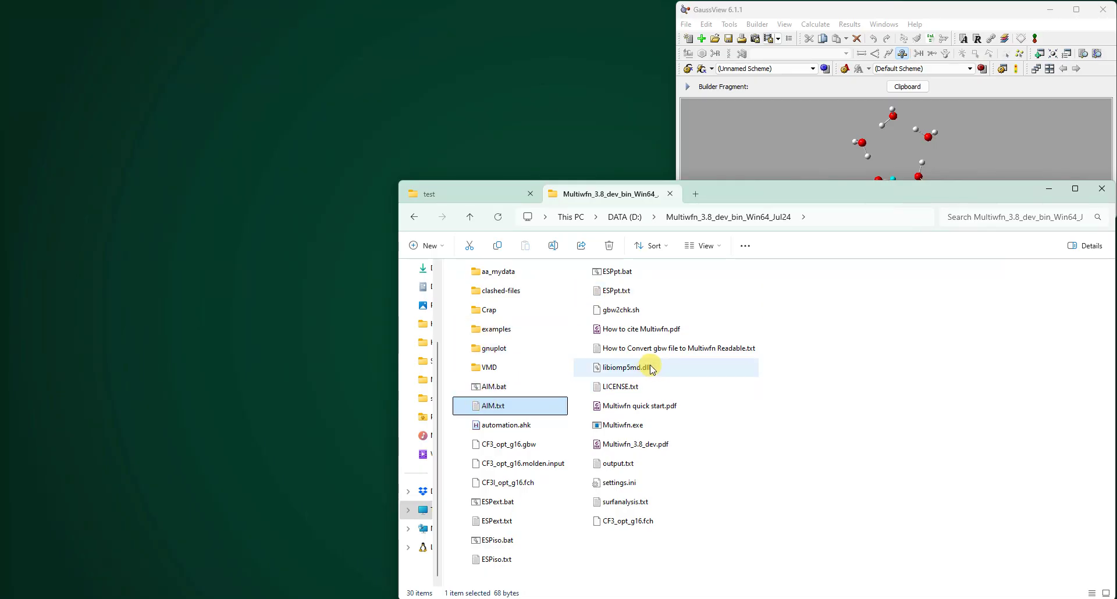
mouse_move(651, 369)
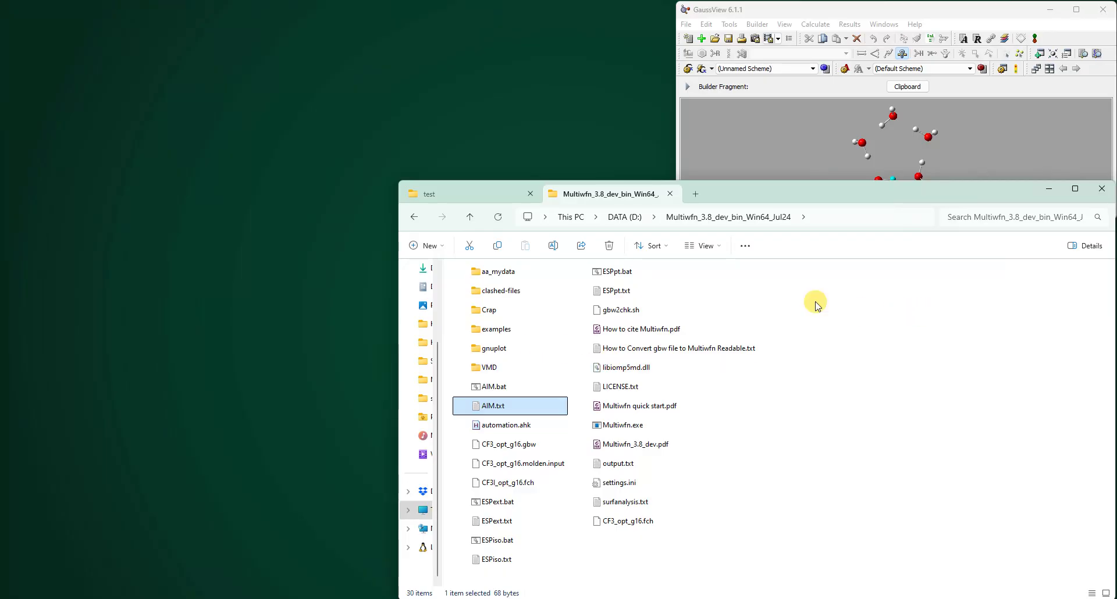
- Duplicate CF3I_opt_g16.fch in the Multiwfn folder and rename the copy 1.fch
left_click(514, 488)
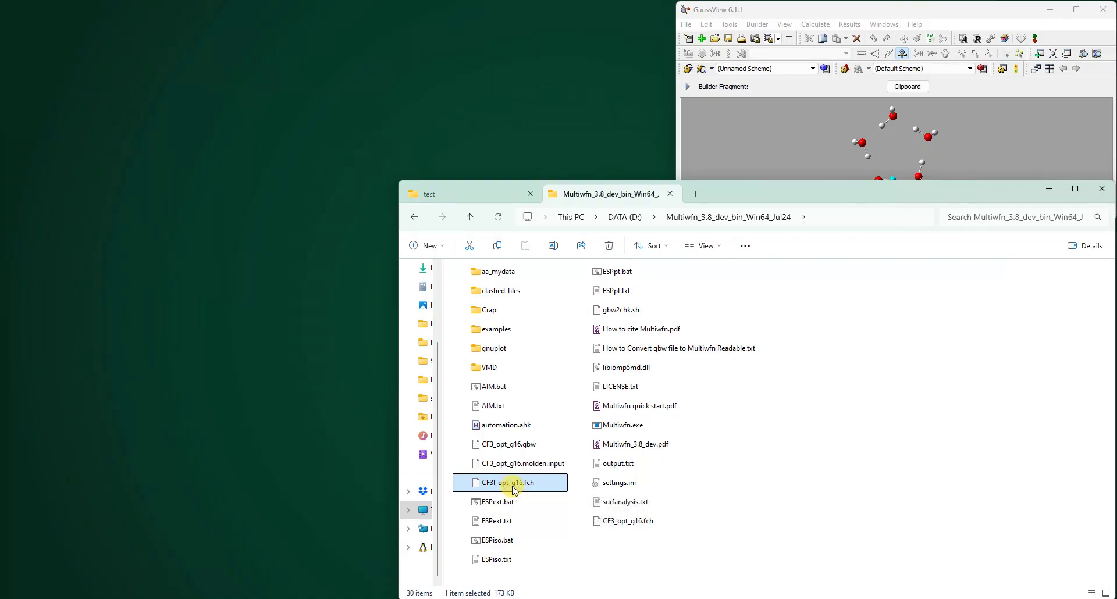
key("ctrl+c")
key("ctrl+v")
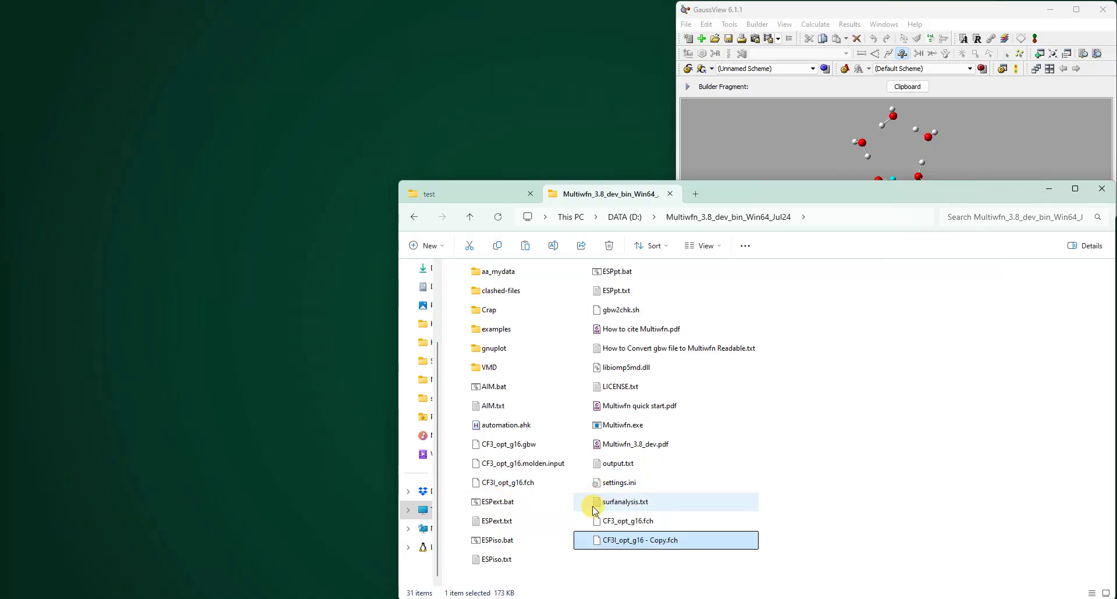
left_click(633, 541)
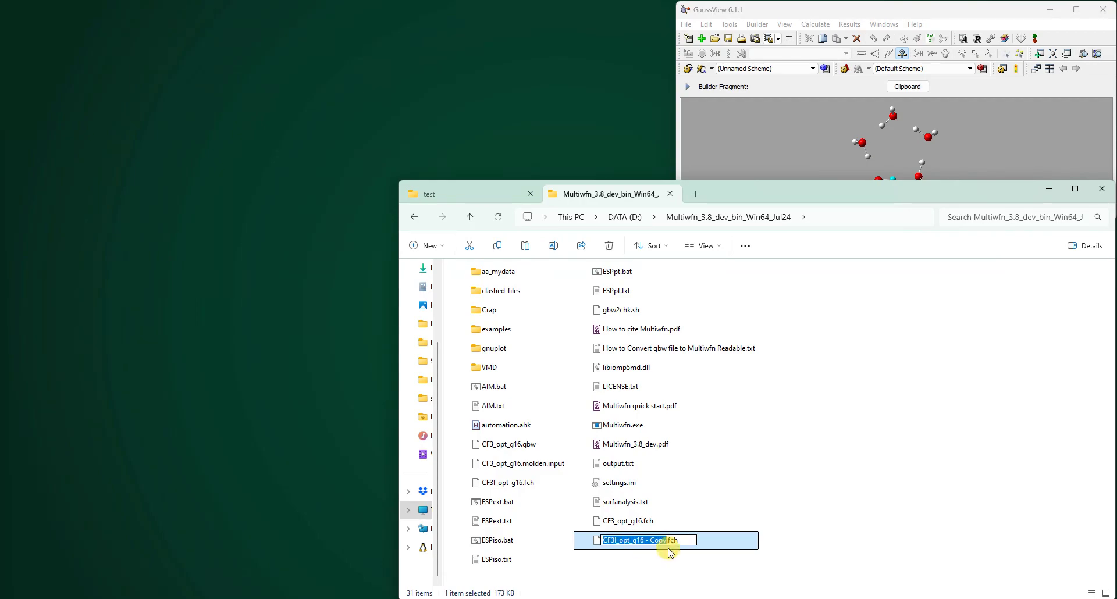
type("1")
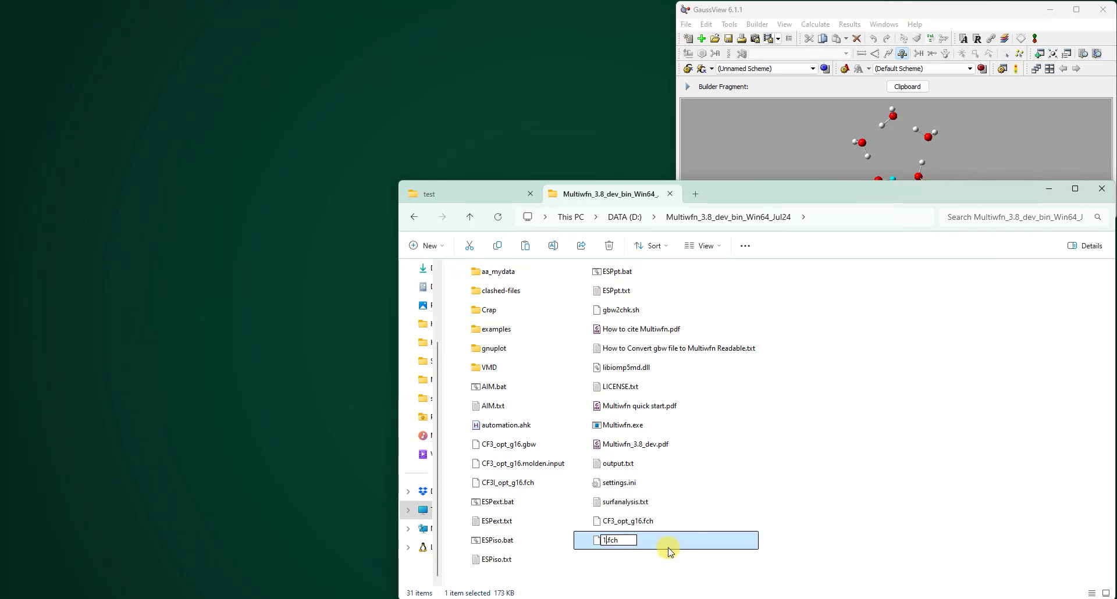
left_click(621, 548)
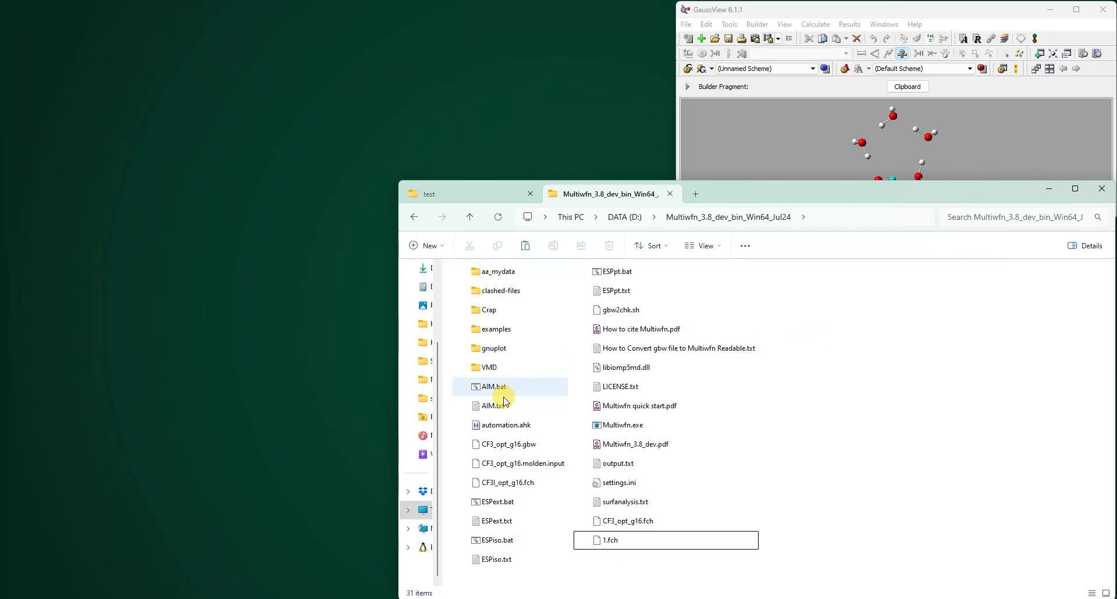
- Run the ESPiso.bat and ESPext.bat scripts from the Multiwfn folder
left_click(510, 546)
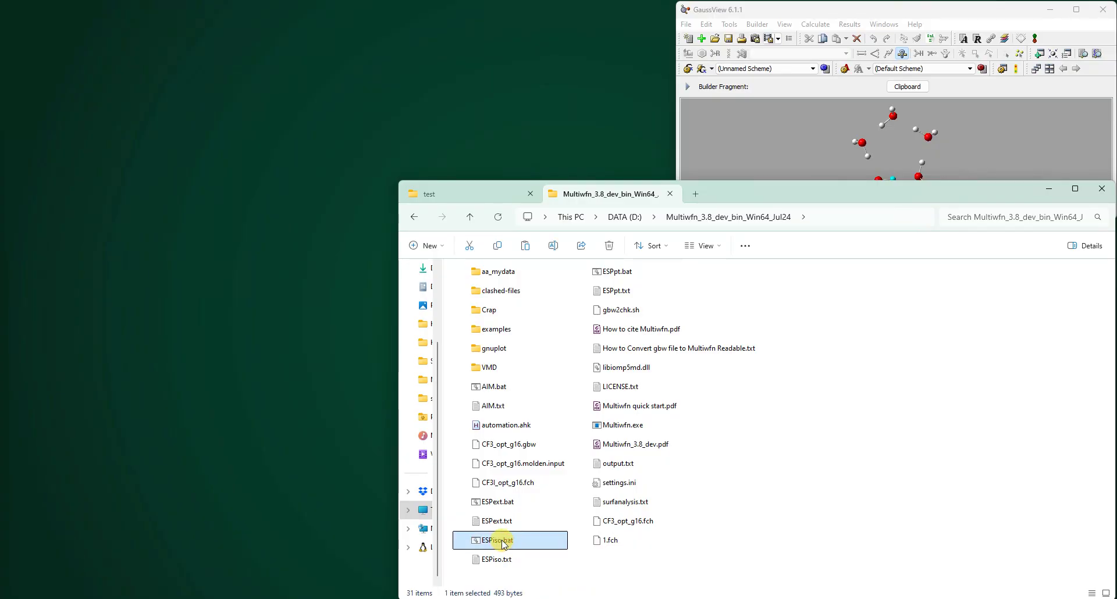
double_click(502, 540)
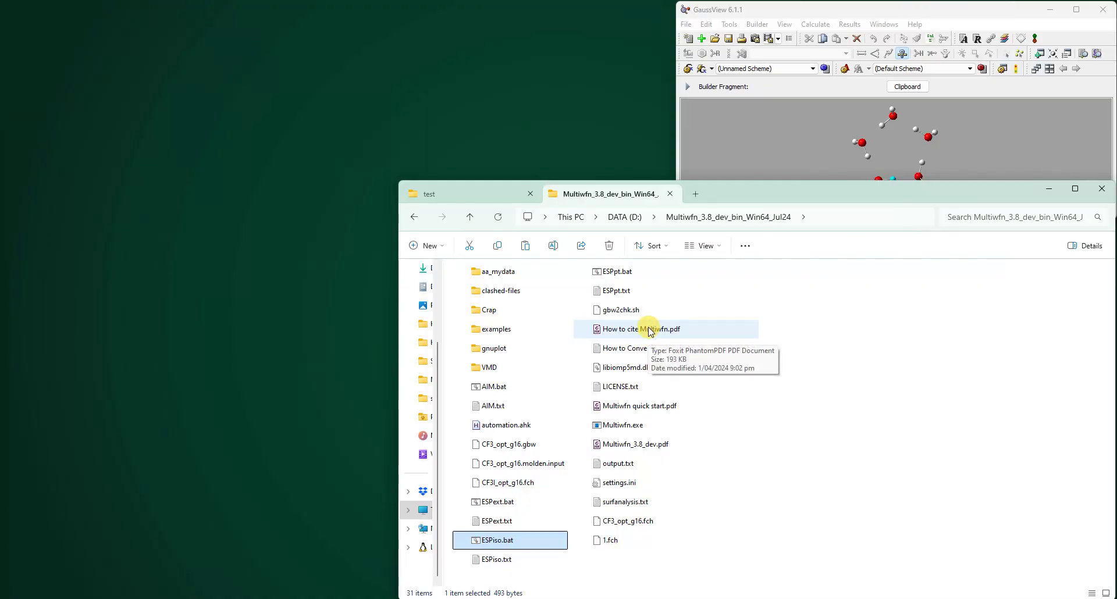
left_click(508, 509)
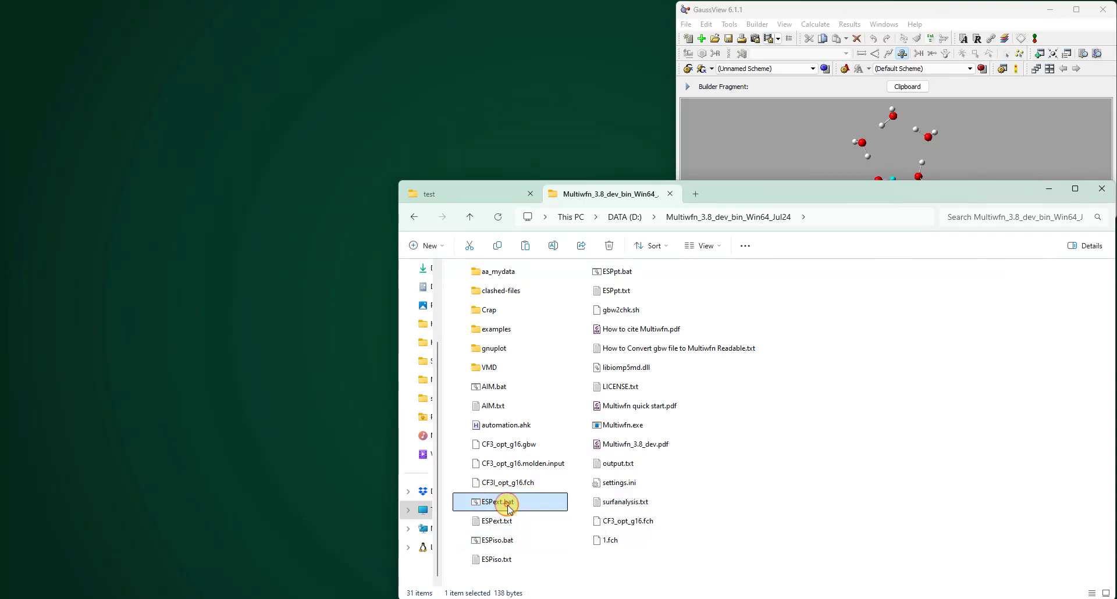
double_click(517, 507)
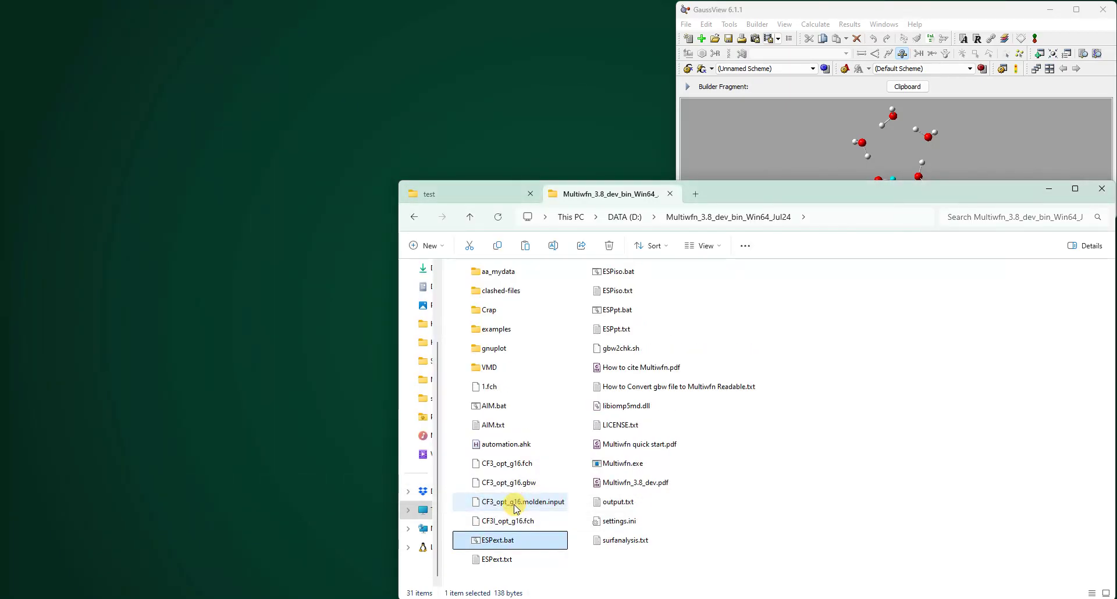
- Launch vmd.exe from the VMD subfolder, then arrange its console and main window and enlarge the OpenGL display
double_click(493, 367)
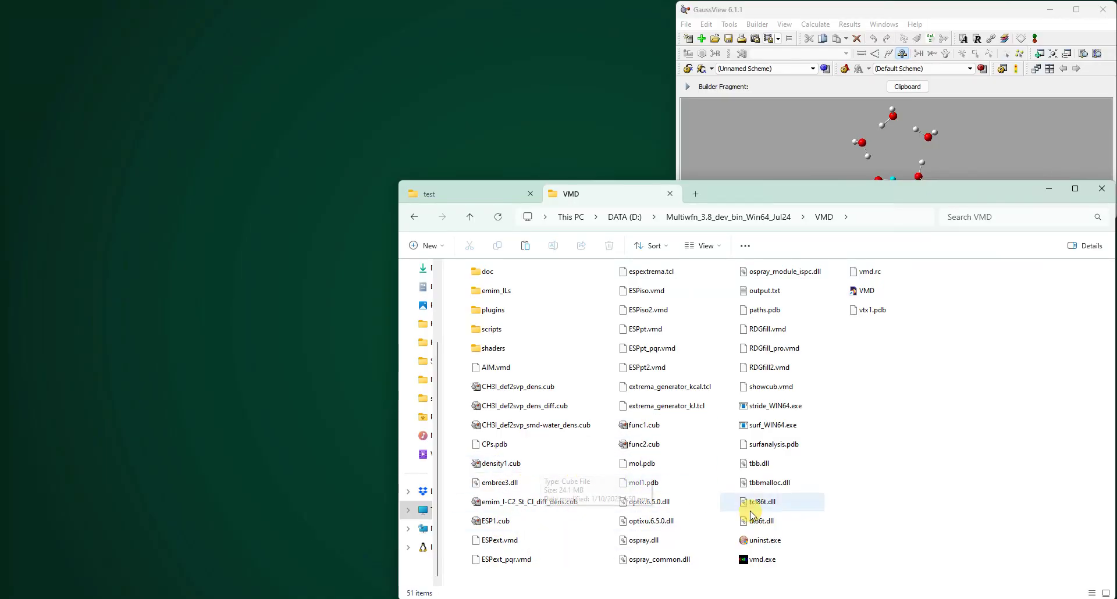
double_click(762, 560)
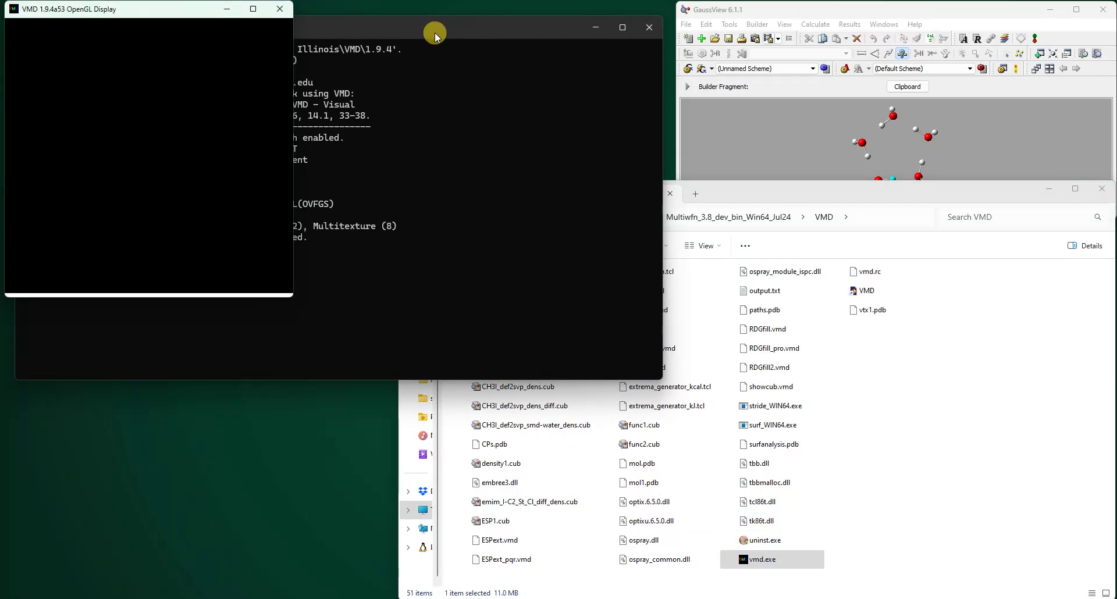
left_click_drag(439, 35, 462, 288)
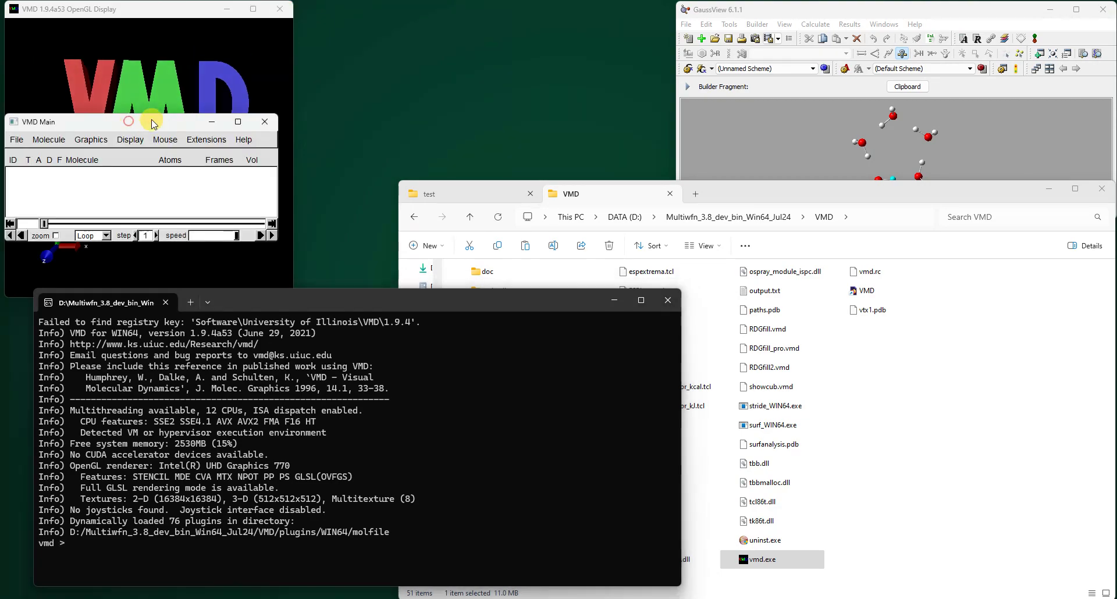
left_click_drag(149, 117, 526, 19)
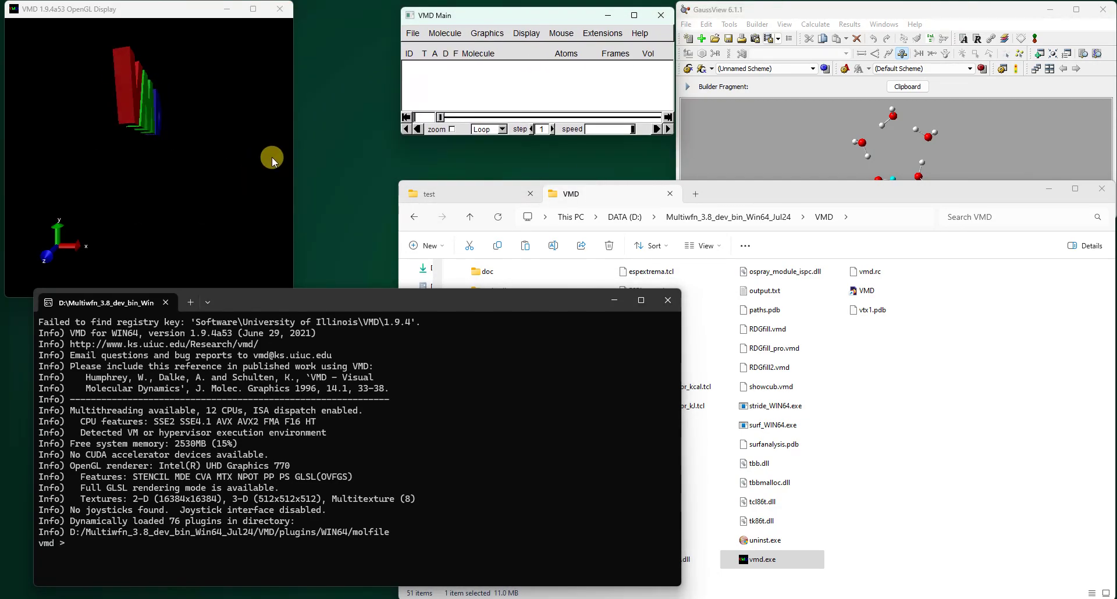
left_click_drag(291, 297, 398, 354)
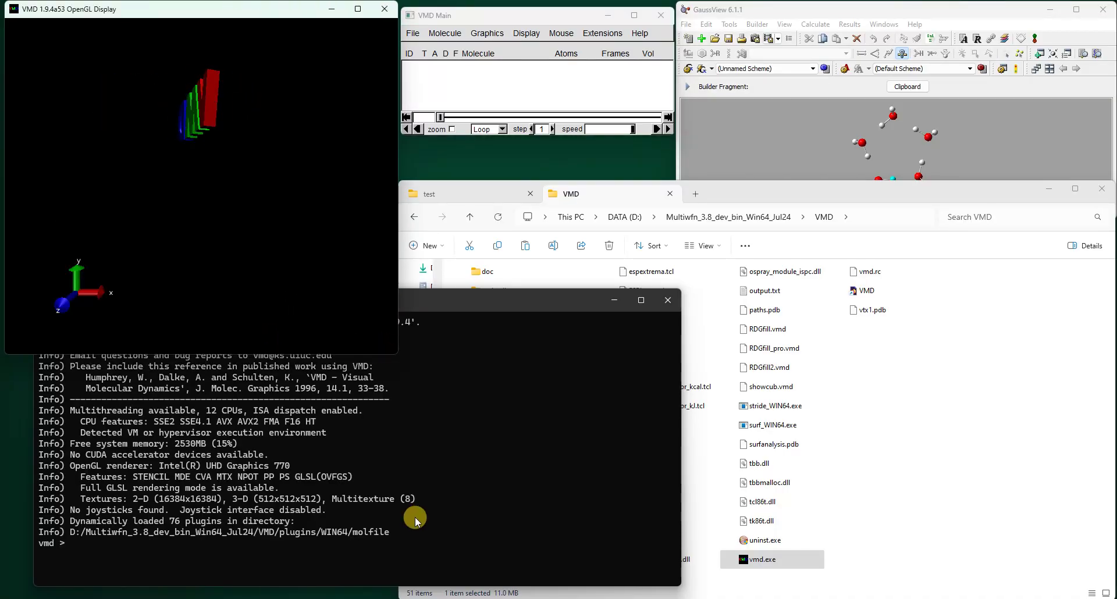
- Run the iso command in the VMD console and fit the whole ESP-mapped surface in the display
left_click(392, 529)
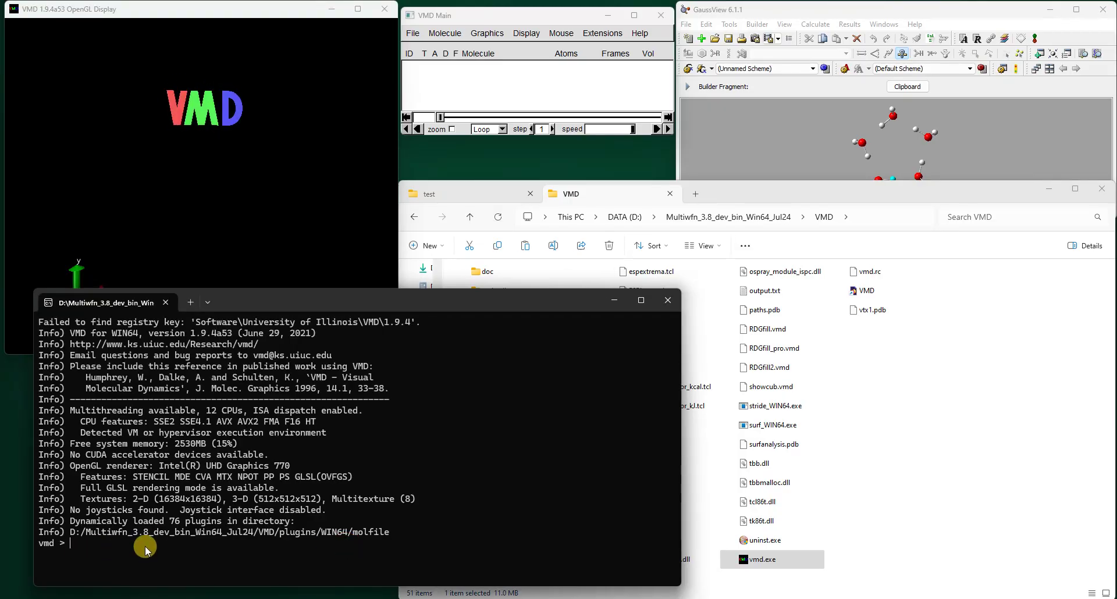
type("iso")
key("Return")
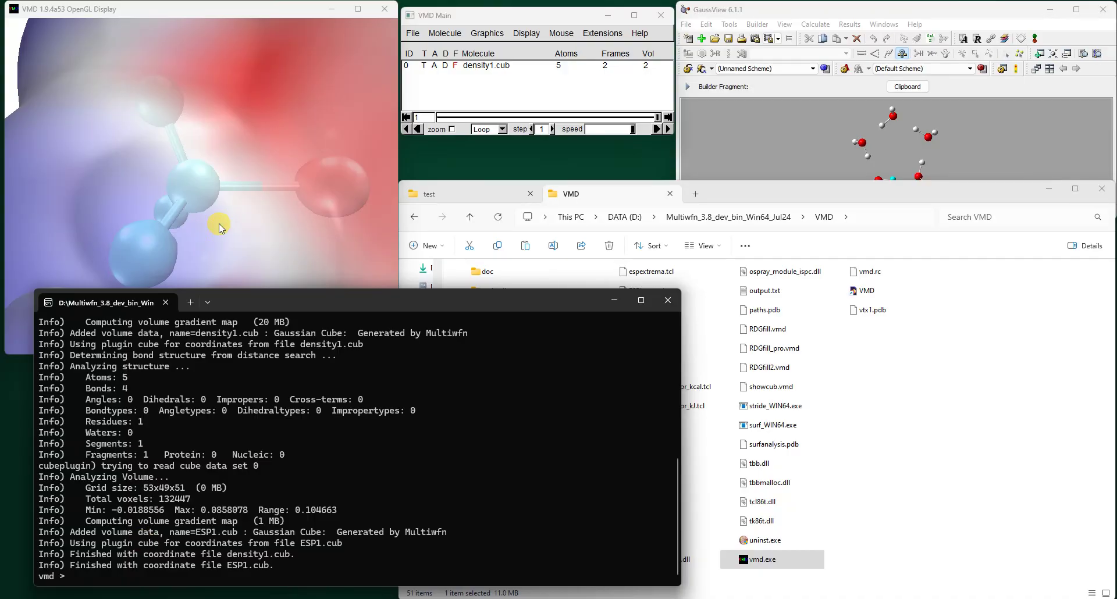
left_click(235, 3)
scroll(267, 163, "up", 2)
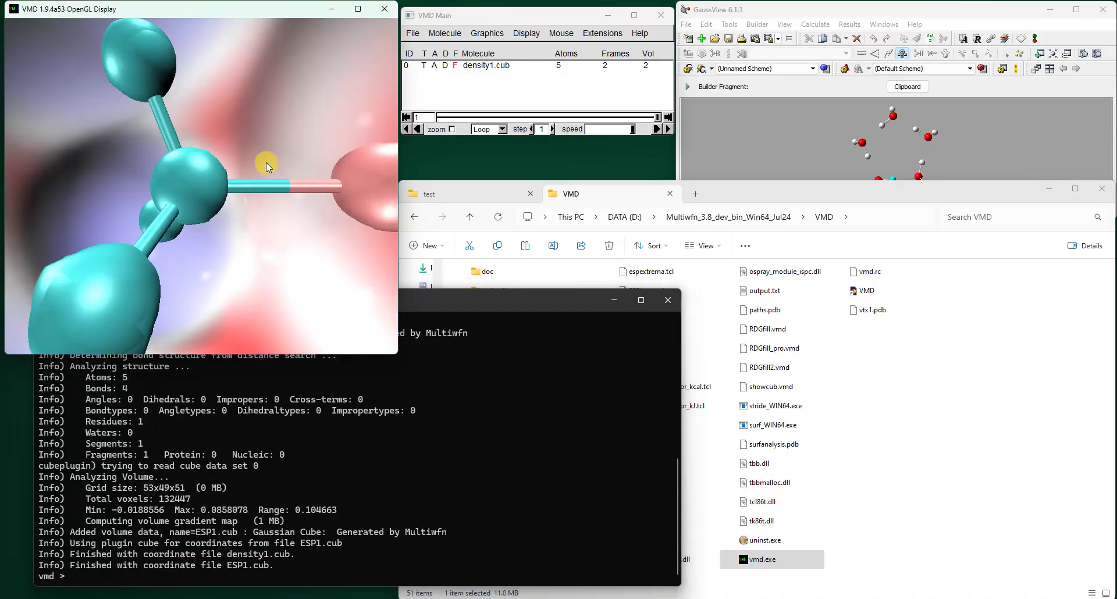
scroll(266, 162, "down", 6)
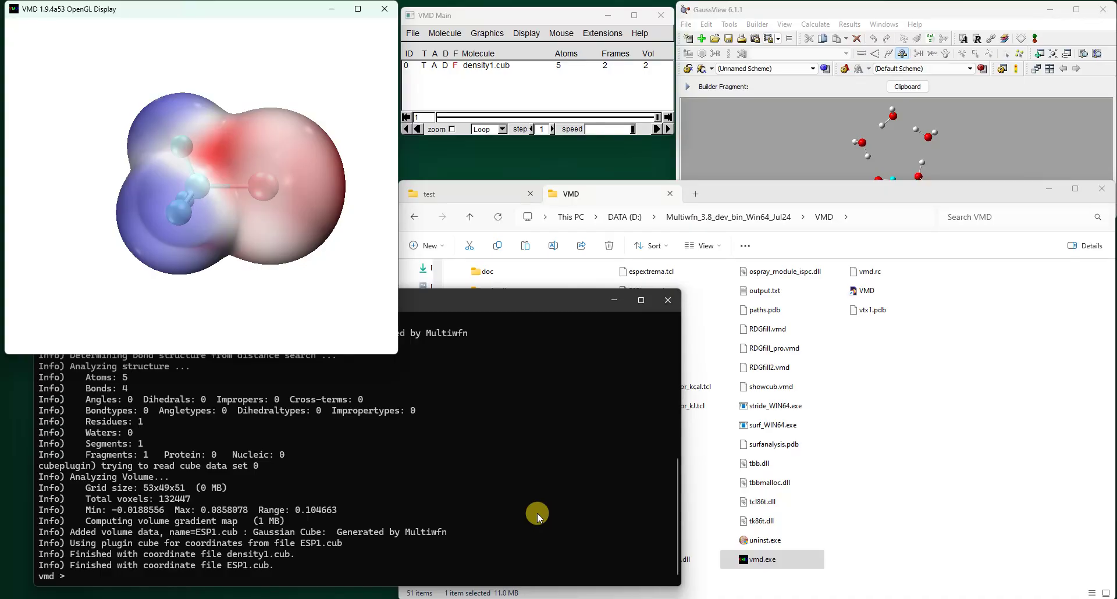
- Run the ext command in the VMD console to add the surface extrema to the ESP-mapped surface
left_click(536, 512)
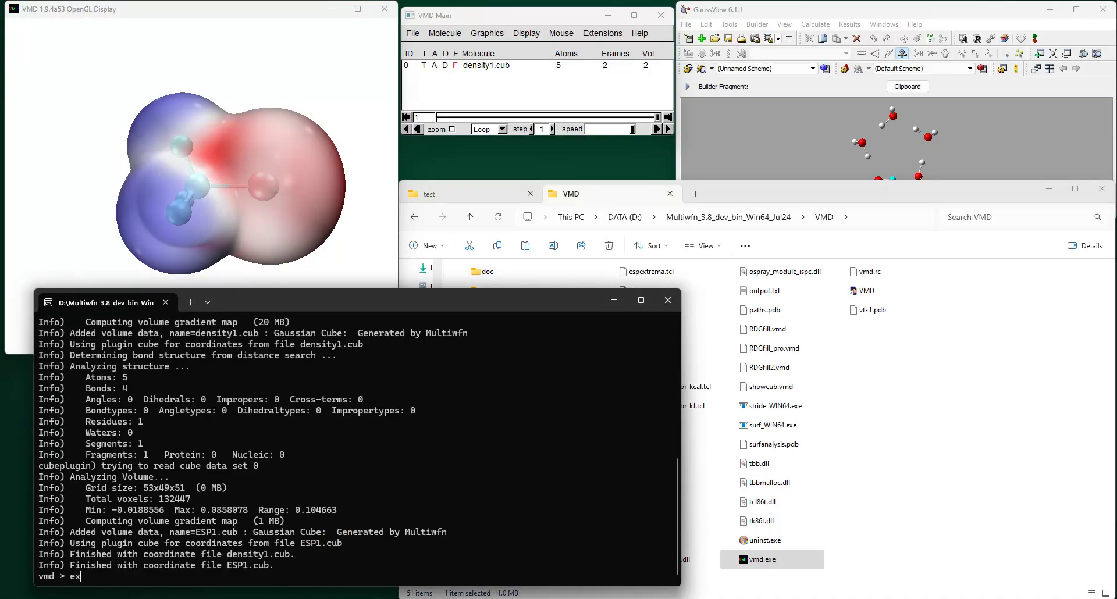
type("ext")
key("Return")
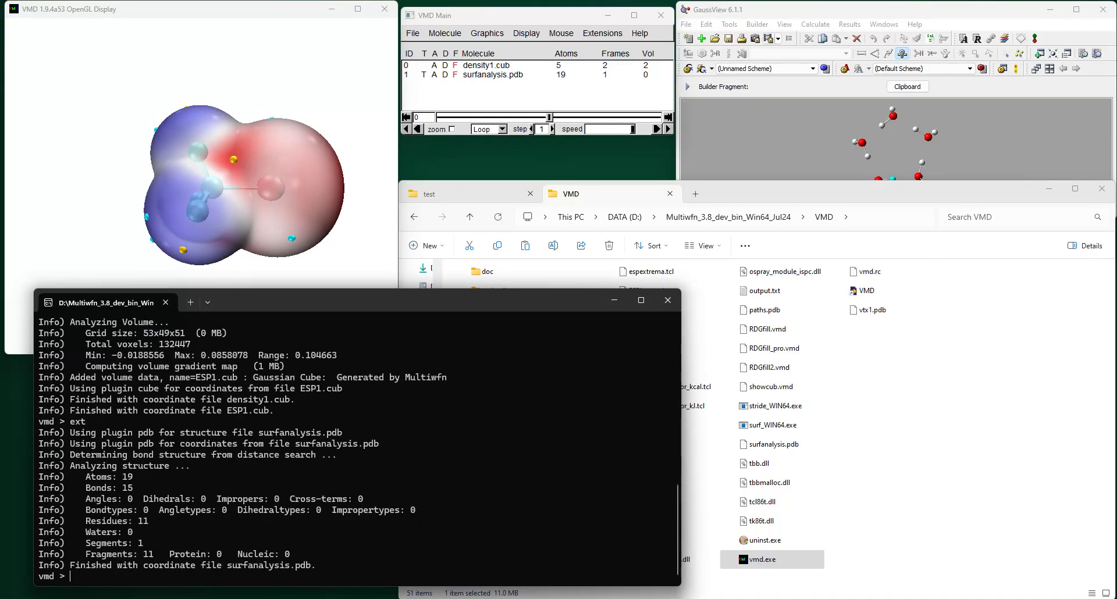
- Examine the extrema points on the ESP-mapped surface in VMD from several angles, including the iodine side
left_click_drag(357, 200, 320, 220)
left_click_drag(269, 158, 260, 160)
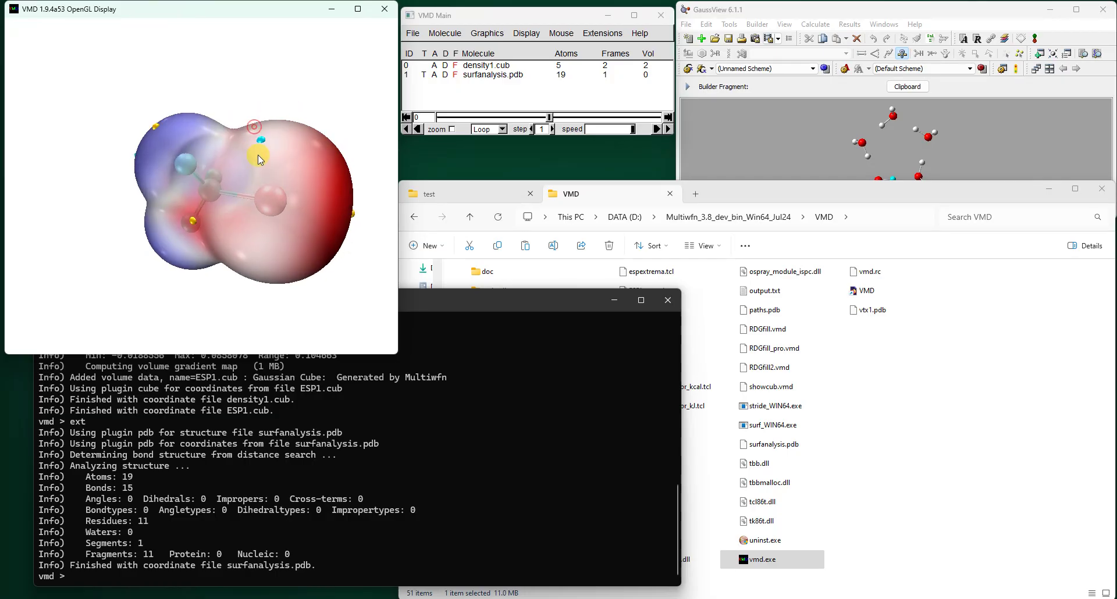
mouse_move(345, 236)
left_mouse_down()
mouse_move(363, 195)
mouse_move(23, 131)
mouse_move(230, 172)
mouse_move(219, 170)
left_mouse_up()
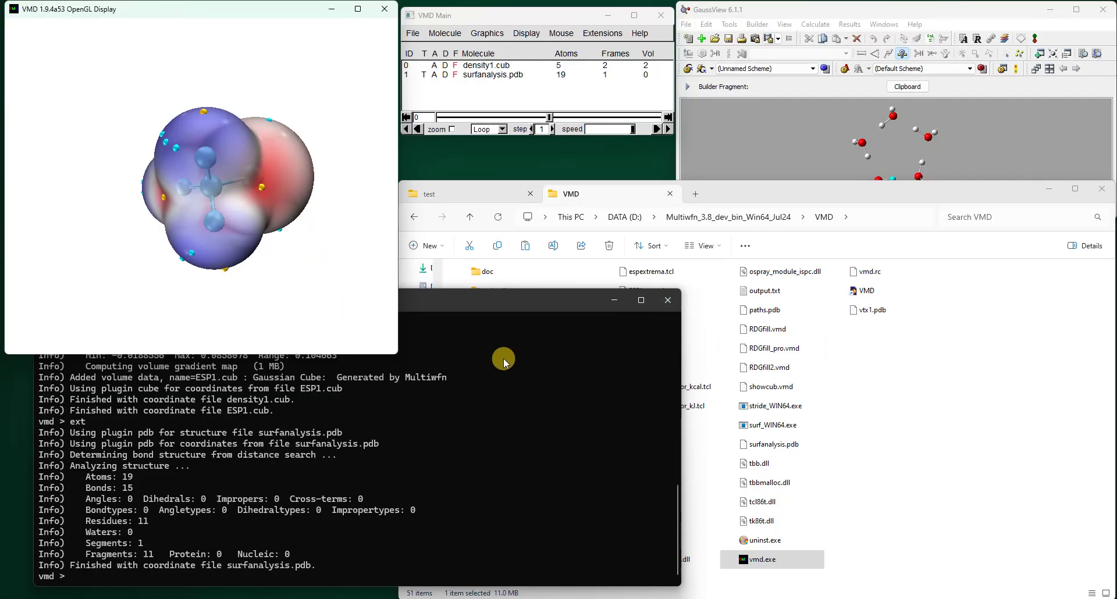
left_click_drag(338, 203, 318, 163)
scroll(317, 162, "down", 5)
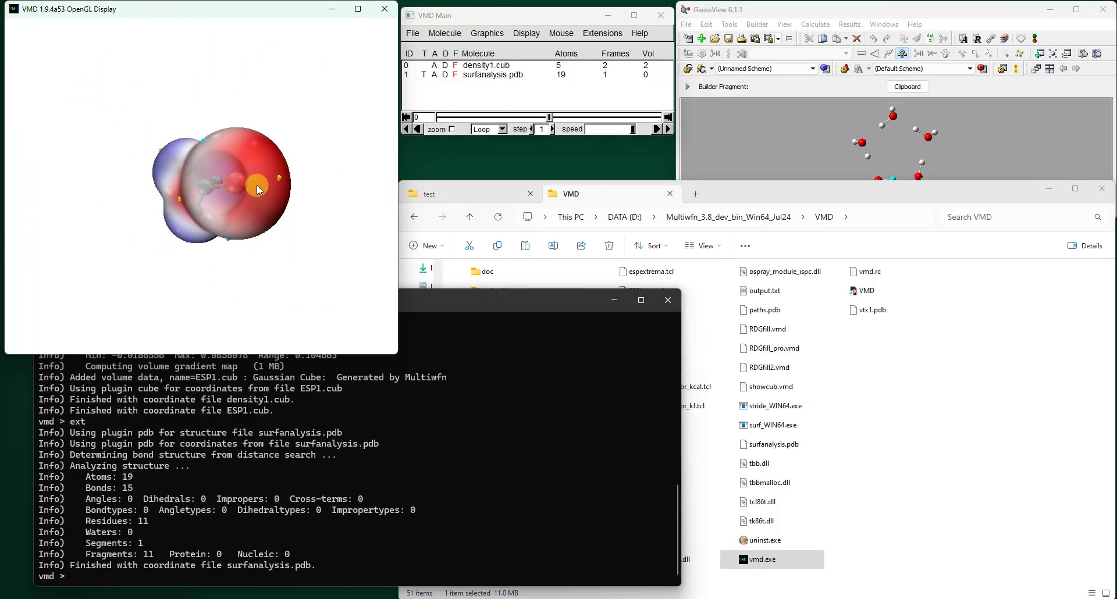
- Inspect the extremum point at the iodine's outer tip and the surrounding surface coloring by rotating the CF3I molecule
left_click_drag(257, 185, 240, 164)
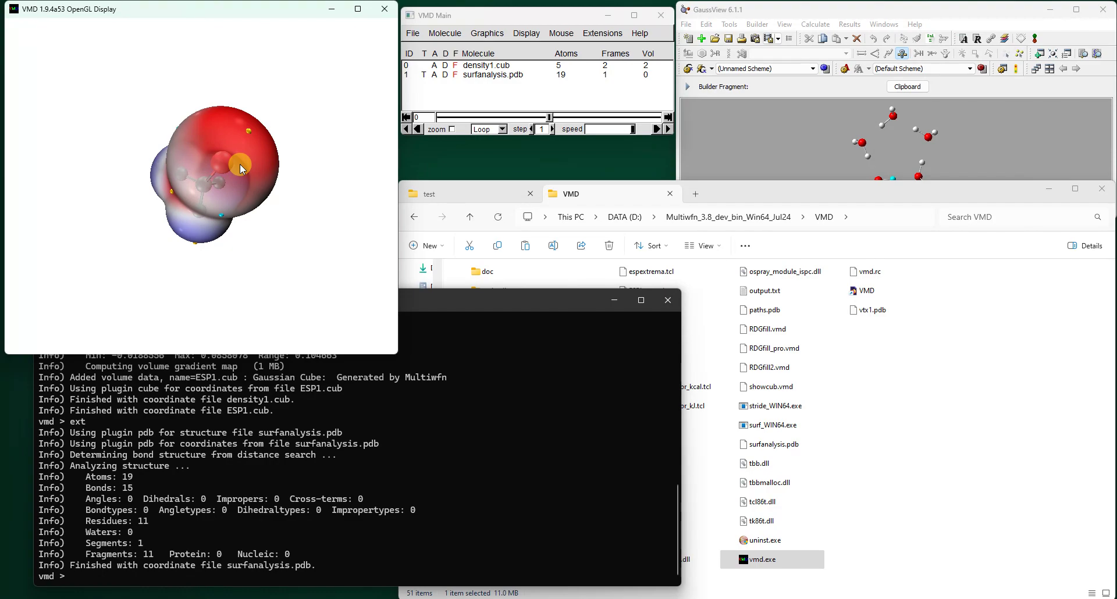
left_click_drag(240, 164, 250, 163)
mouse_move(263, 185)
left_mouse_down()
mouse_move(243, 194)
mouse_move(270, 172)
left_mouse_up()
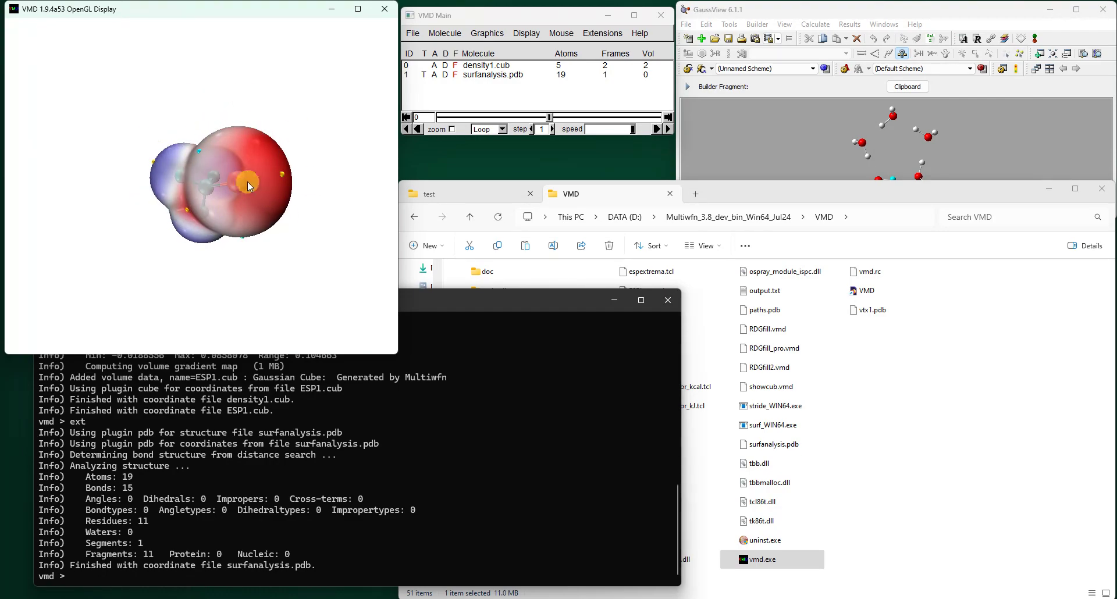
left_click(277, 195)
mouse_move(282, 185)
left_mouse_down()
mouse_move(292, 149)
mouse_move(282, 110)
mouse_move(269, 149)
mouse_move(221, 165)
mouse_move(279, 169)
left_mouse_up()
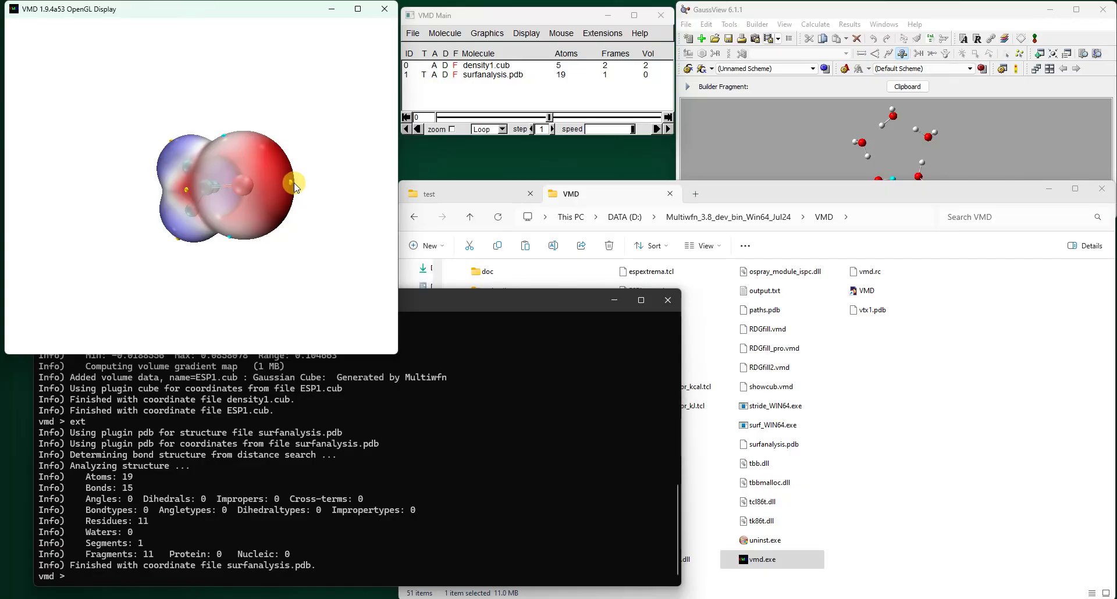
left_click_drag(306, 202, 302, 198)
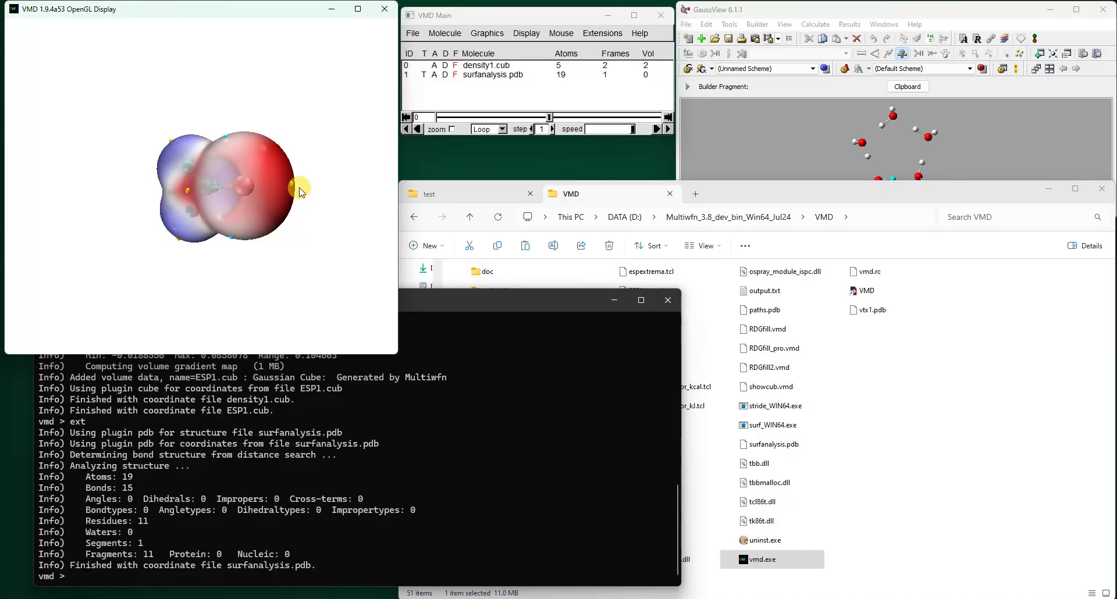
left_click_drag(301, 201, 302, 160)
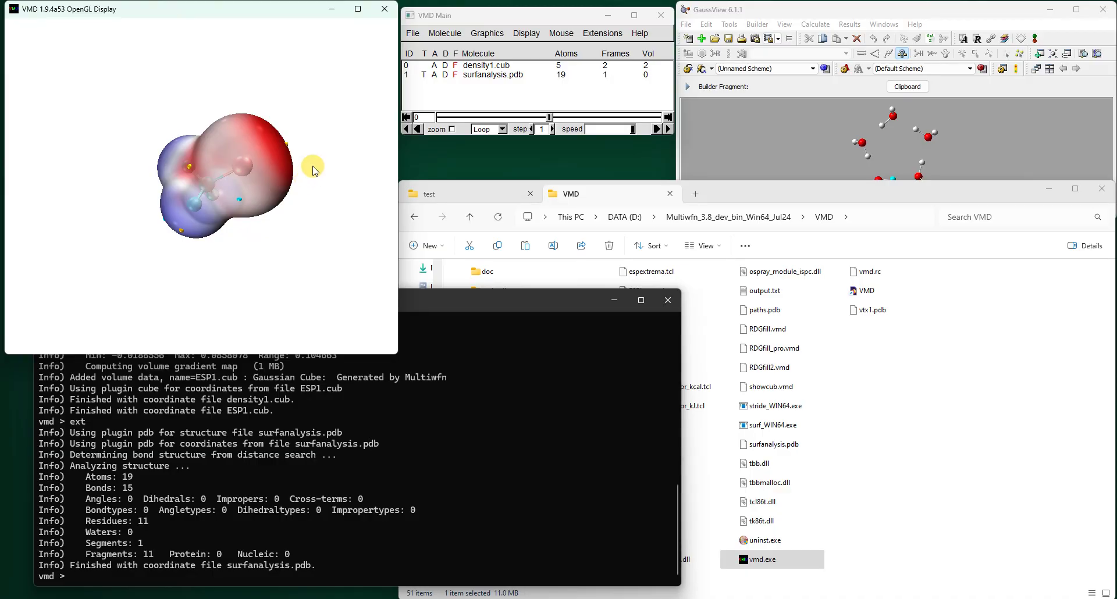
left_click_drag(312, 165, 311, 191)
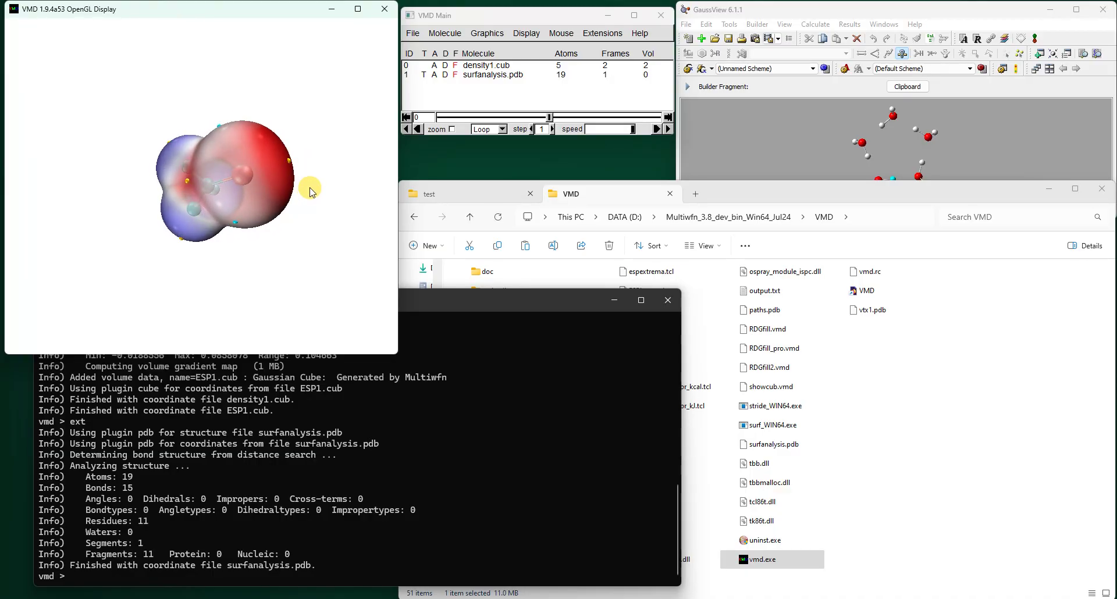